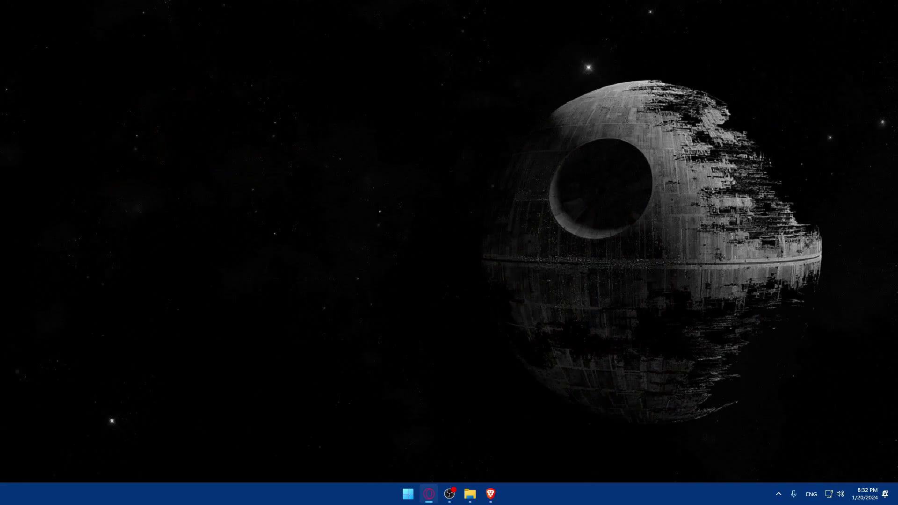
Launch Brave and load business.facebook.com.
mouse_move(484, 495)
left_mouse_down()
mouse_move(470, 496)
mouse_move(496, 497)
mouse_move(471, 496)
left_mouse_up()
left_click(490, 494)
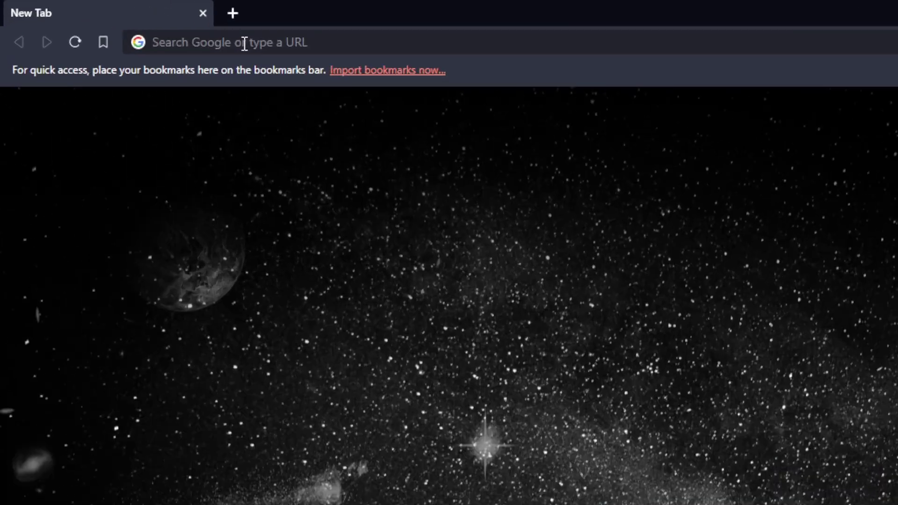
left_click(131, 23)
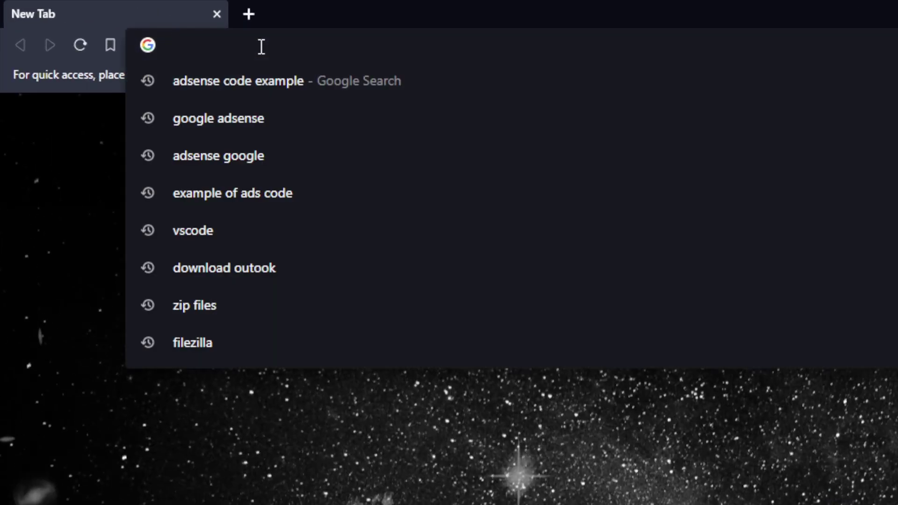
type("business")
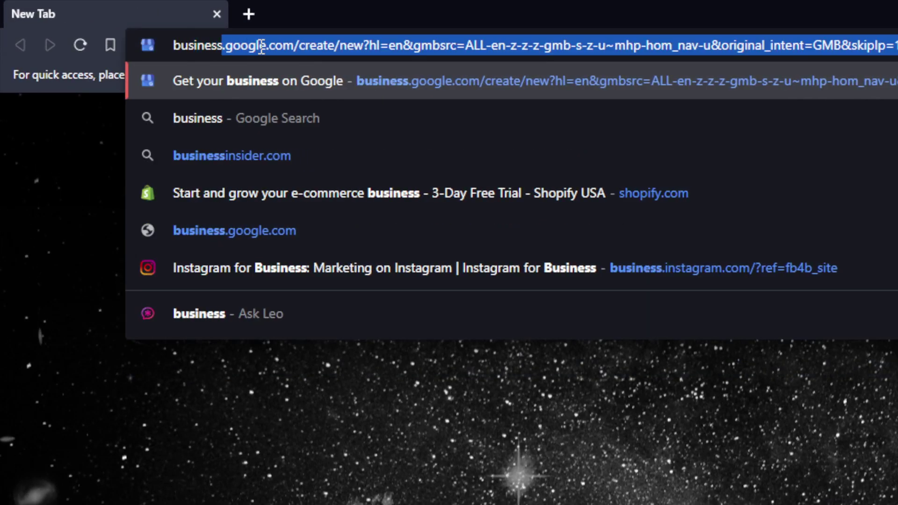
type(".face")
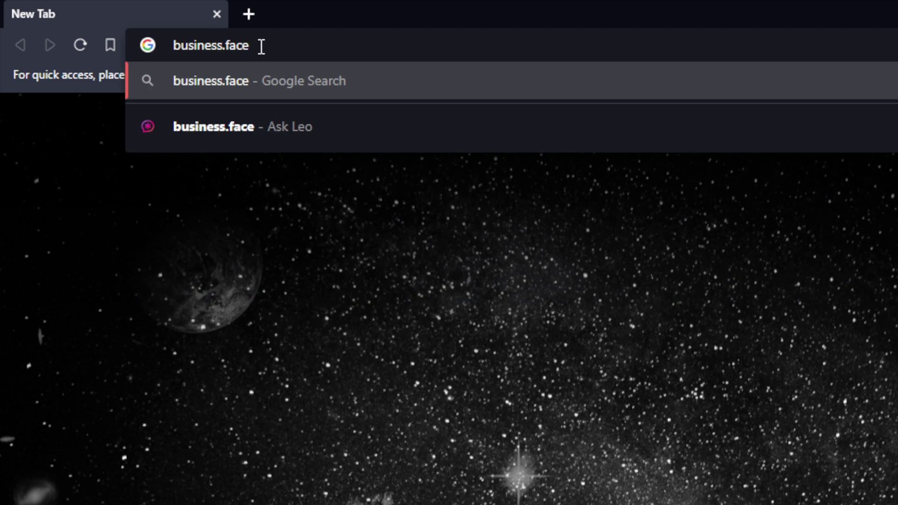
type("book.com")
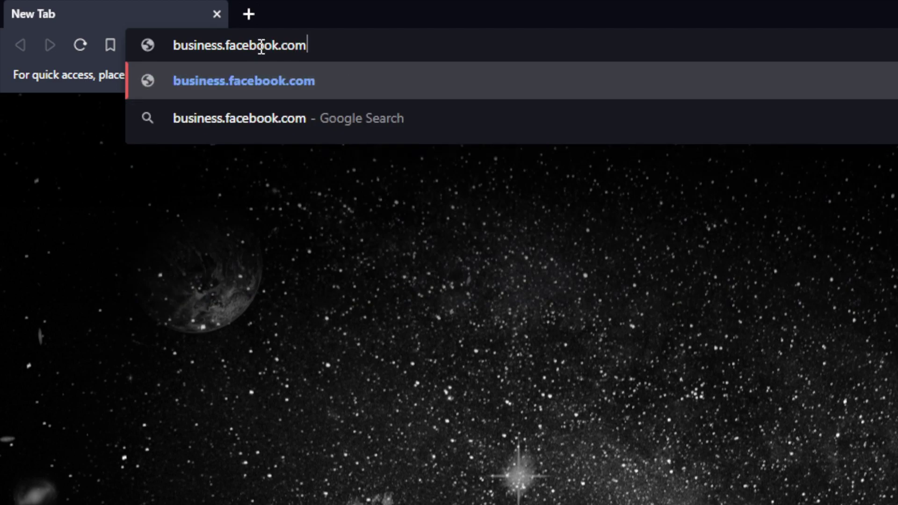
key("Return")
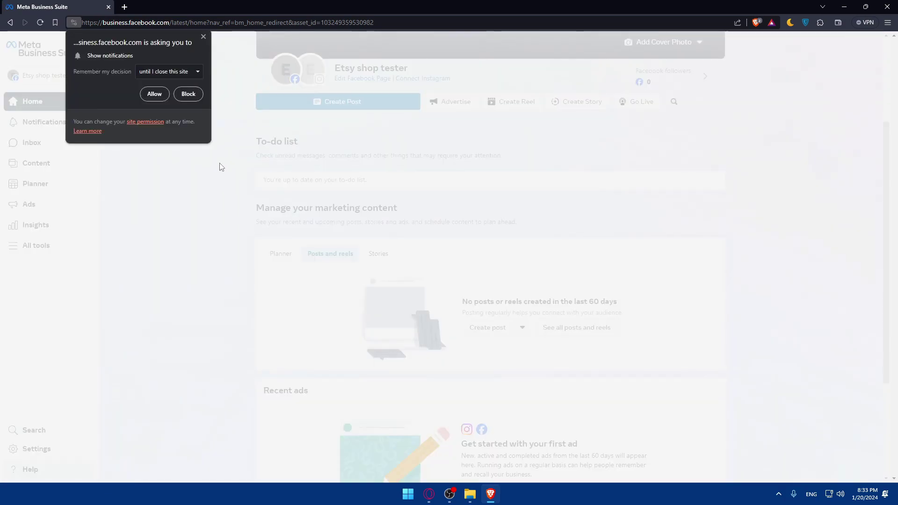
Dismiss the notification prompt and reload business.facebook.com with the extra URL path removed.
left_click(203, 37)
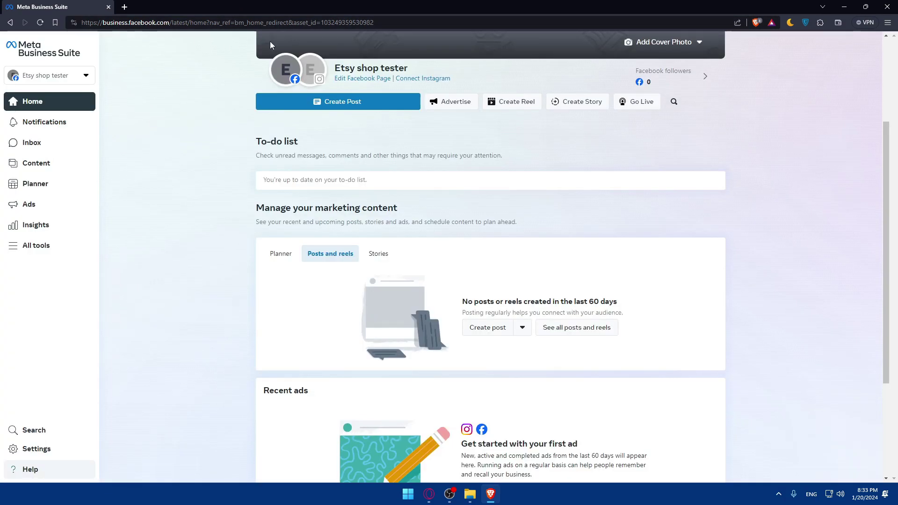
left_click_drag(374, 23, 171, 25)
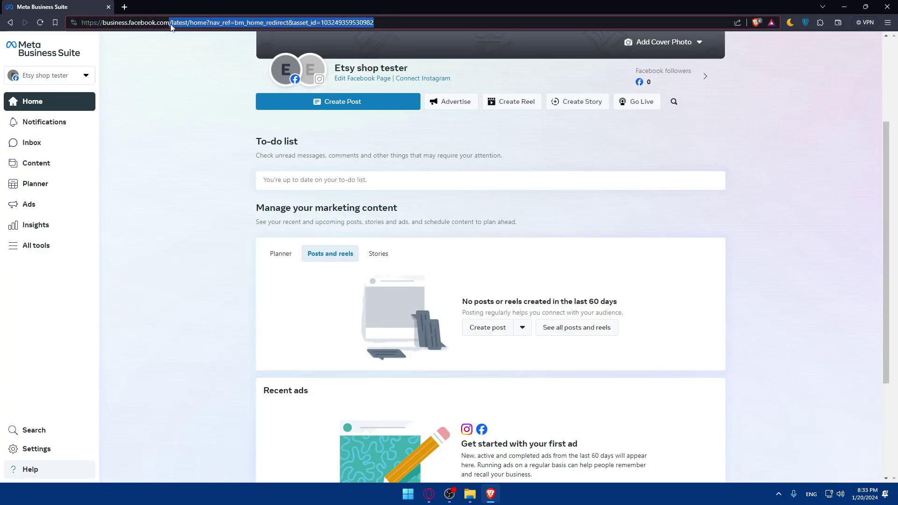
key("BackSpace")
key("Return")
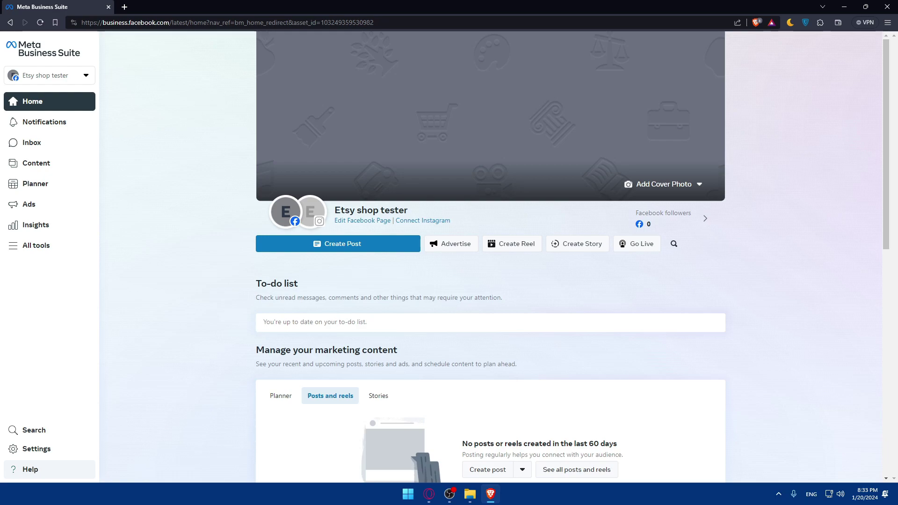
key("ctrl+shift+n")
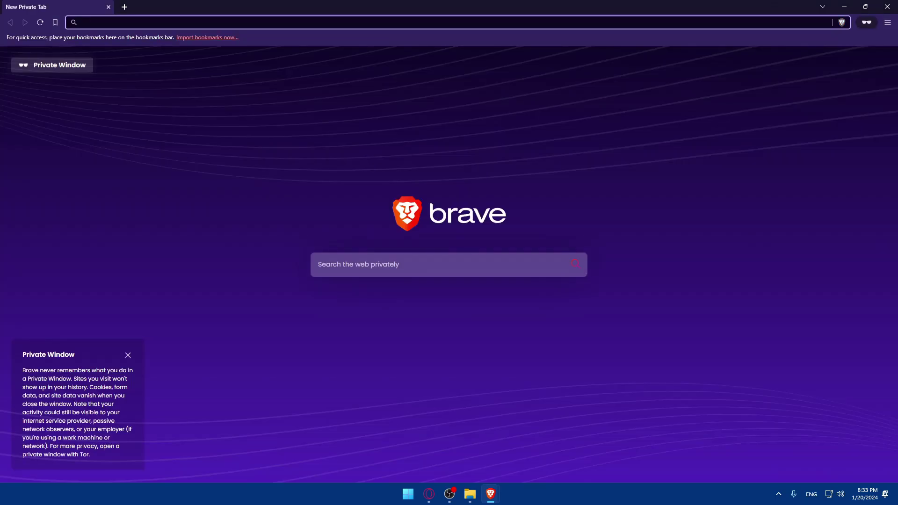
type("business")
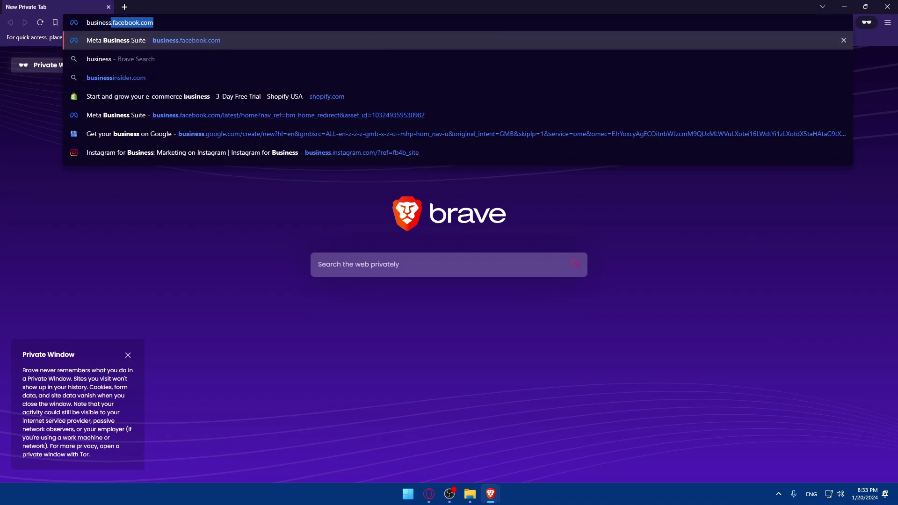
type(".face")
key("Return")
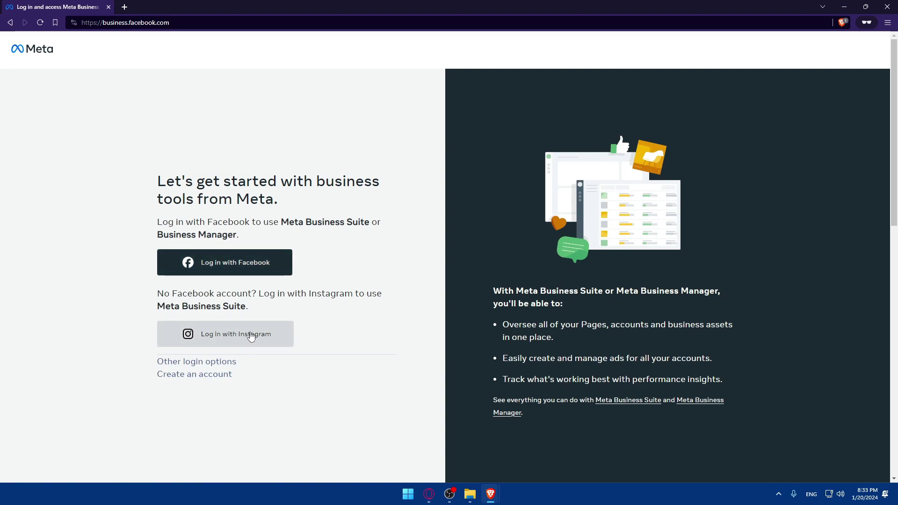
left_click(208, 364)
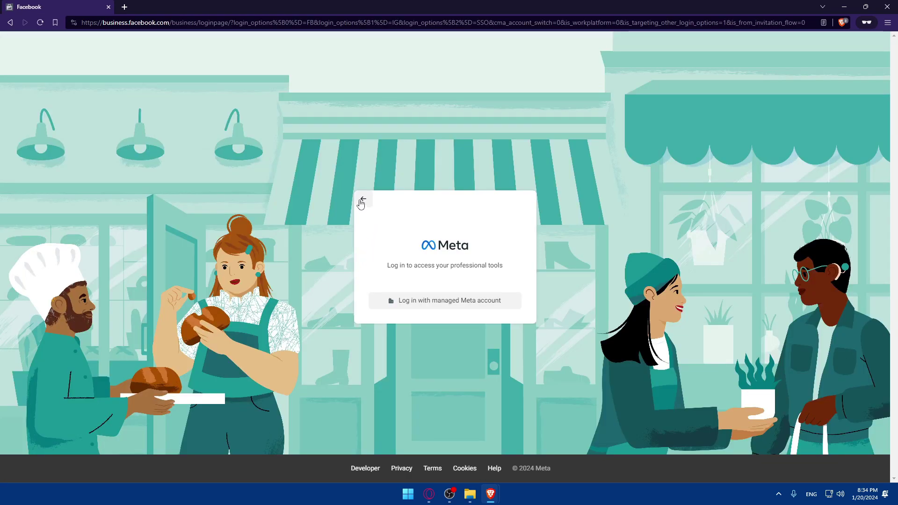
left_click(361, 204)
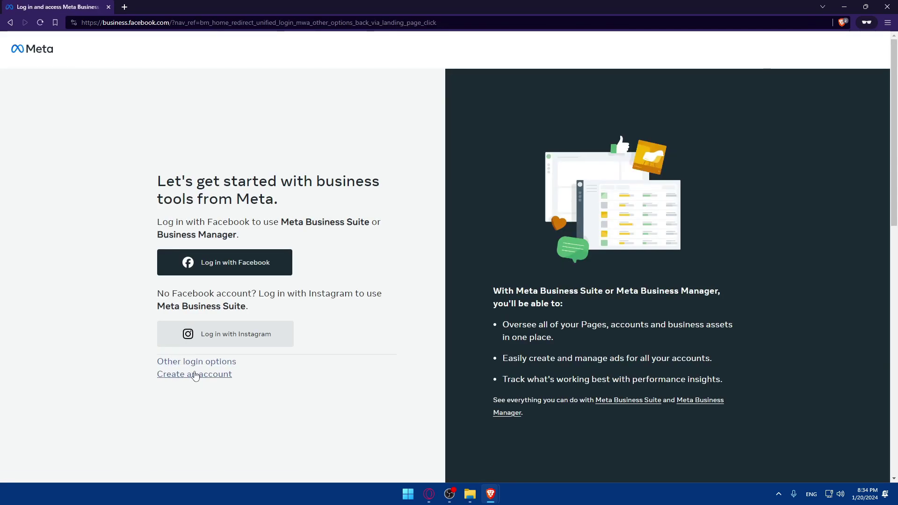
left_click(194, 372)
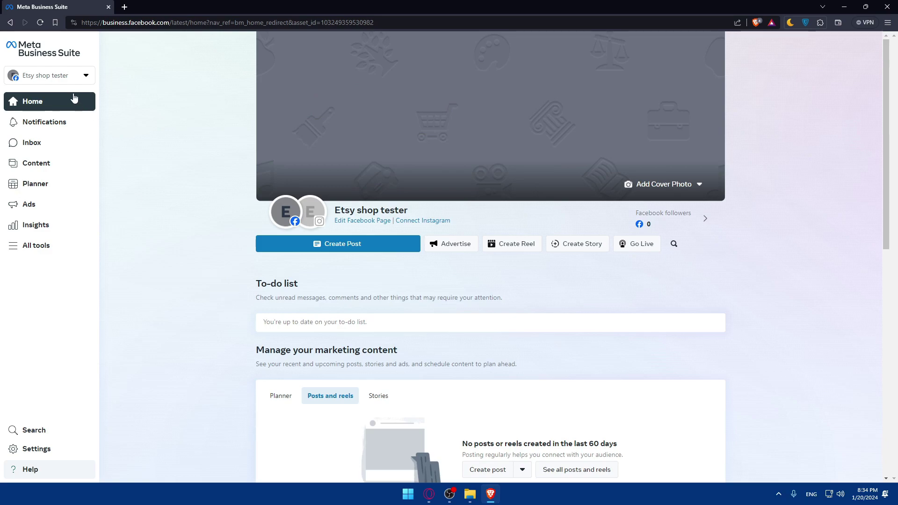
left_click(63, 74)
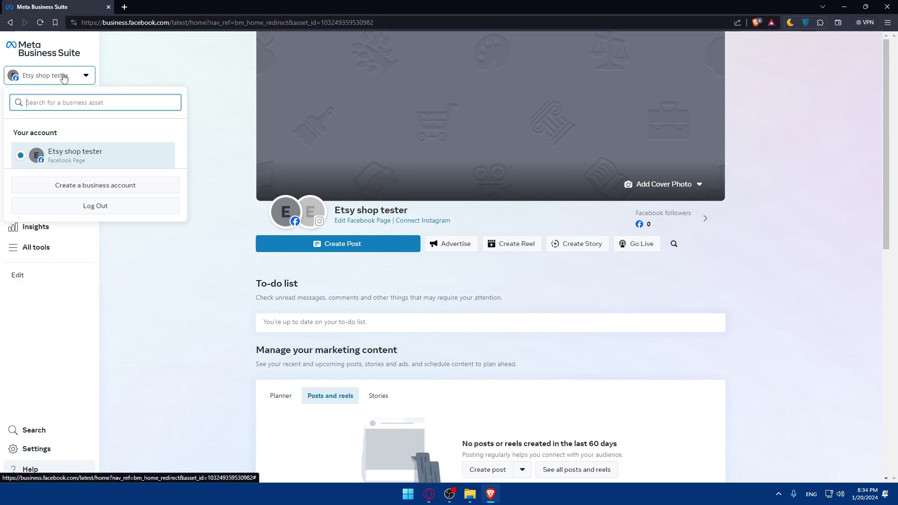
left_click(64, 76)
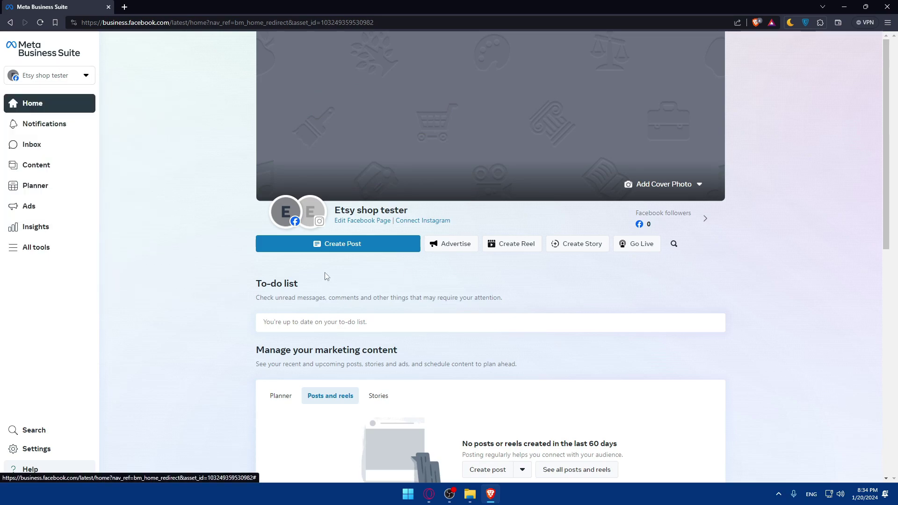
left_click(25, 112)
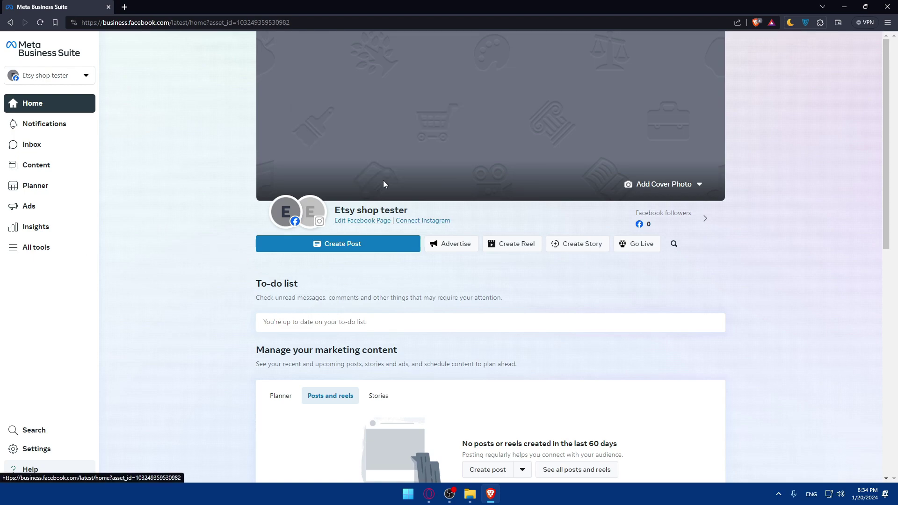
Open new tabs for WordPress.com and the local WordPress admin dashboard.
left_click(125, 7)
type("wor")
key("Return")
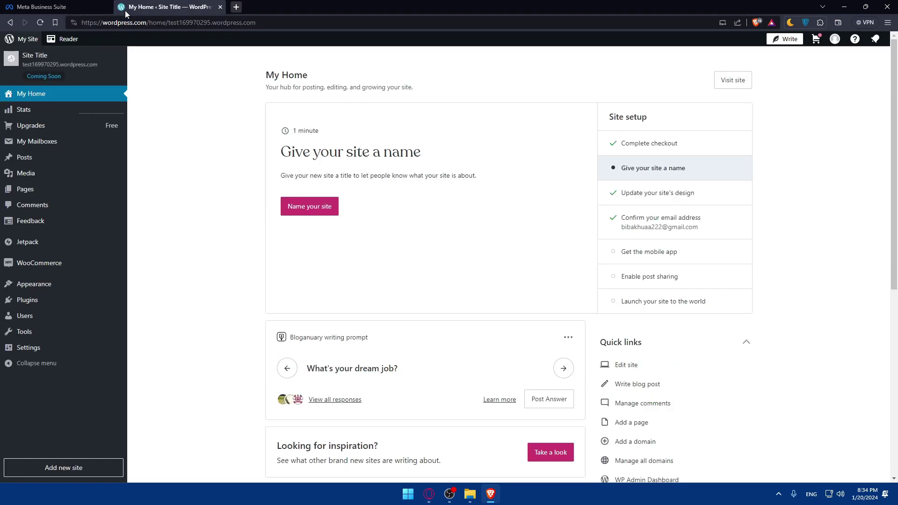
left_click(236, 7)
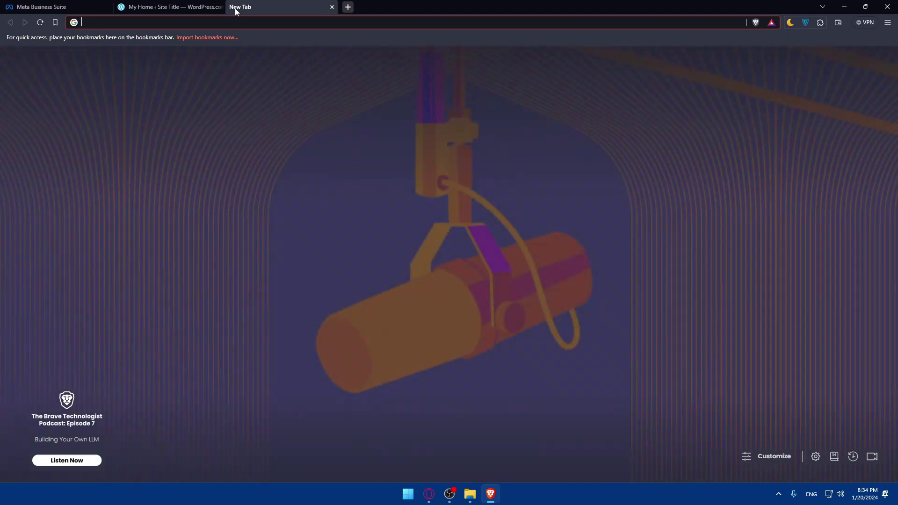
type("loa")
key("Return")
left_click(240, 22)
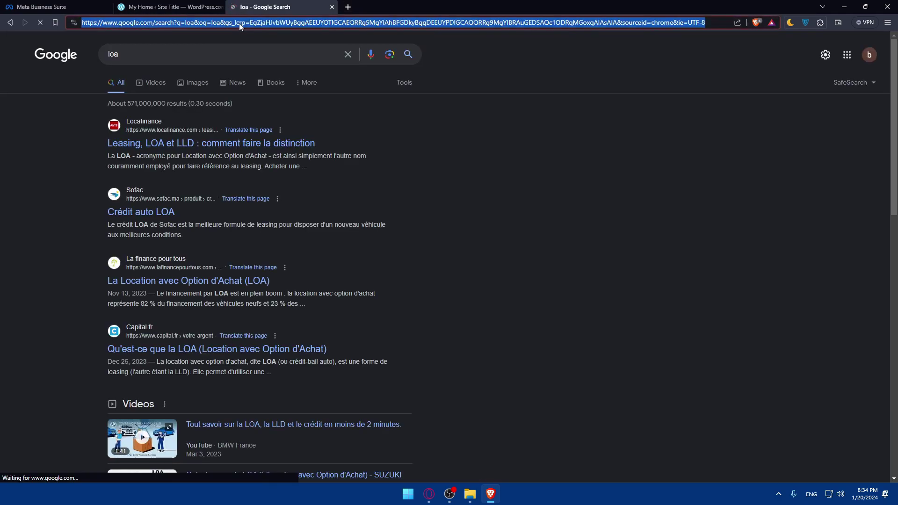
type("loca")
key("Escape")
Close the WordPress.com tab and reveal the Plugins submenu in the admin sidebar.
left_click(169, 7)
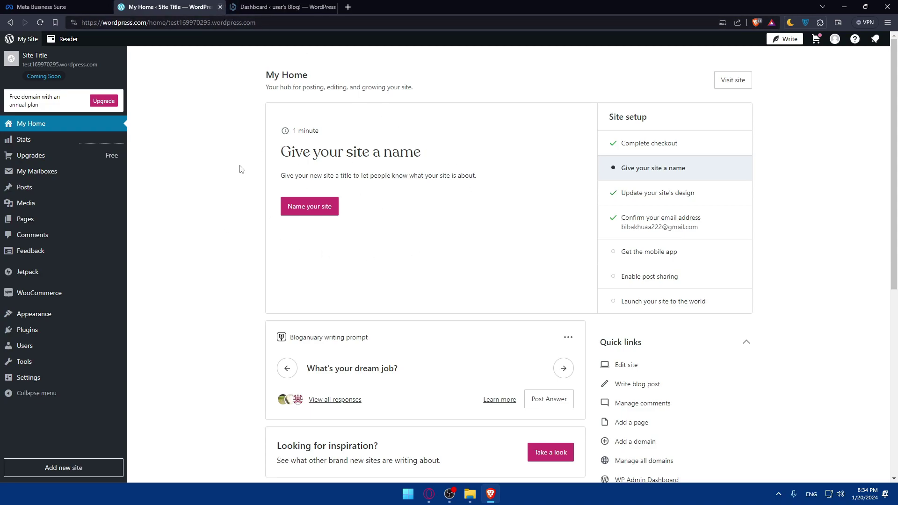
left_click(220, 7)
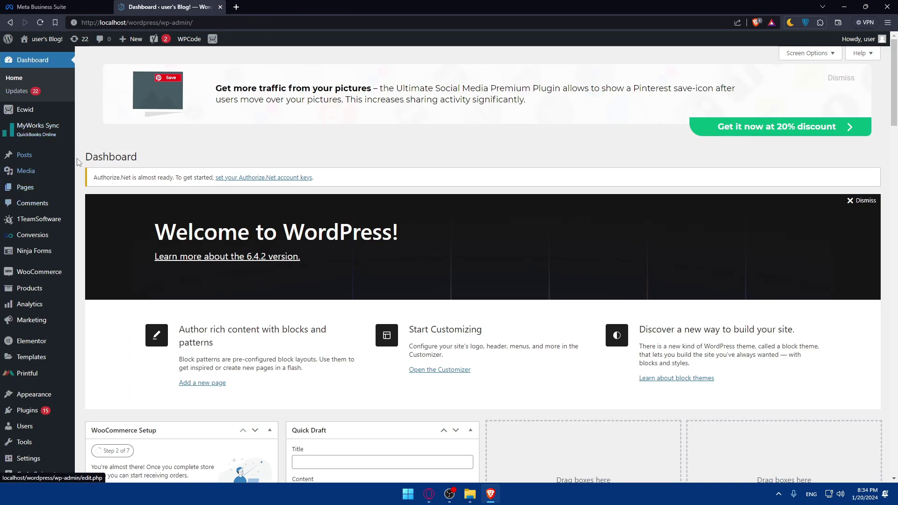
mouse_move(43, 276)
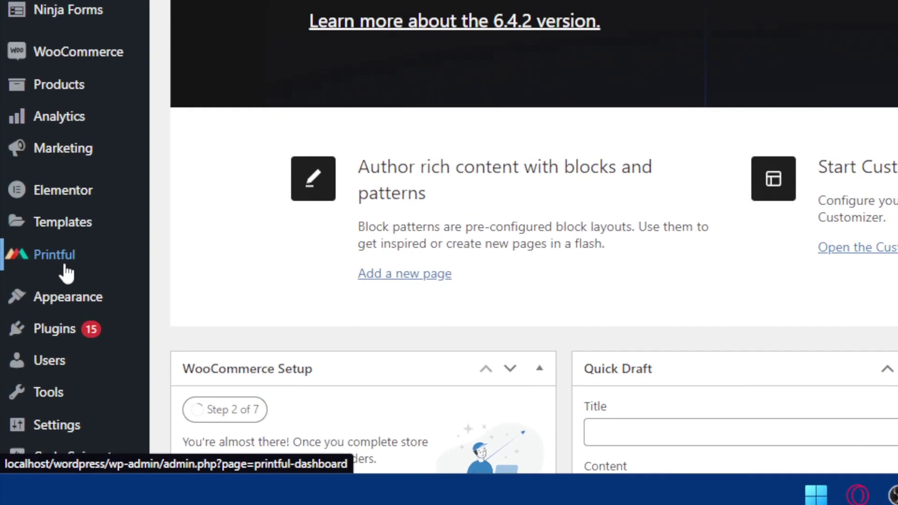
Search Add New Plugin for 'facebook pixel' and scroll through the 351 results.
mouse_move(13, 415)
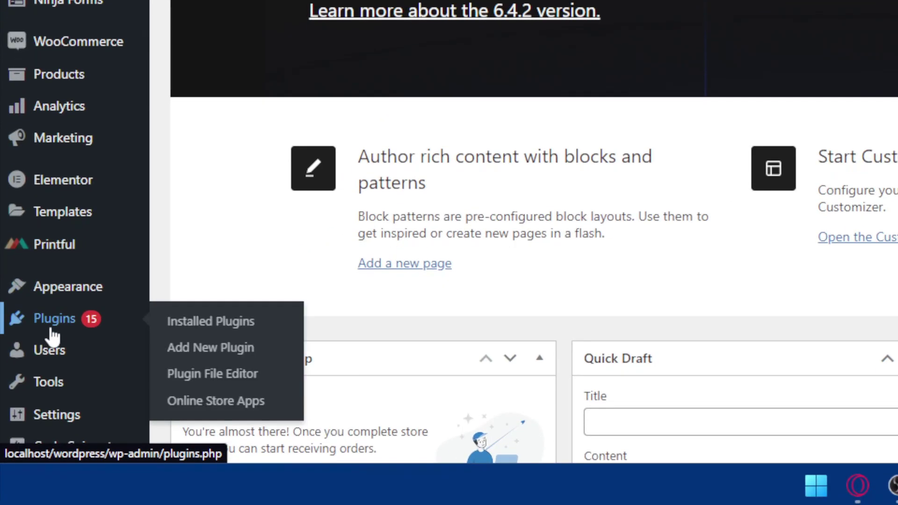
left_click(204, 355)
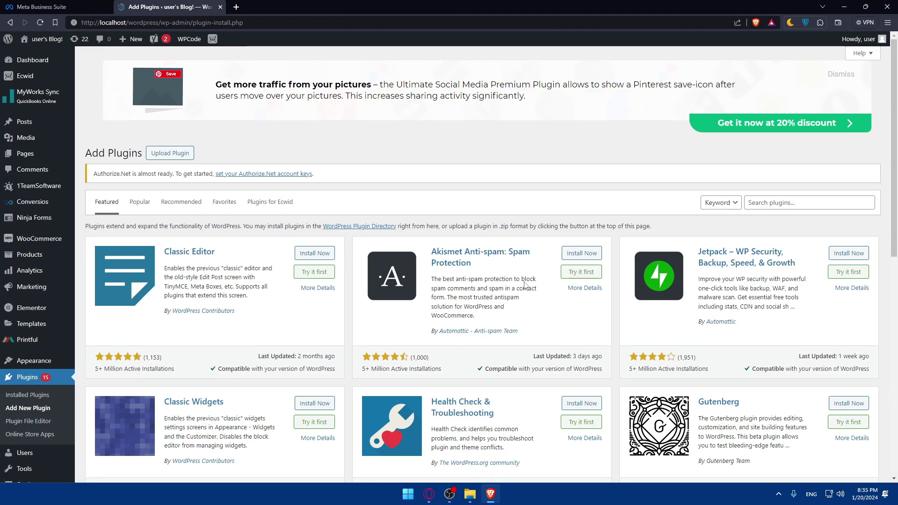
left_click(777, 207)
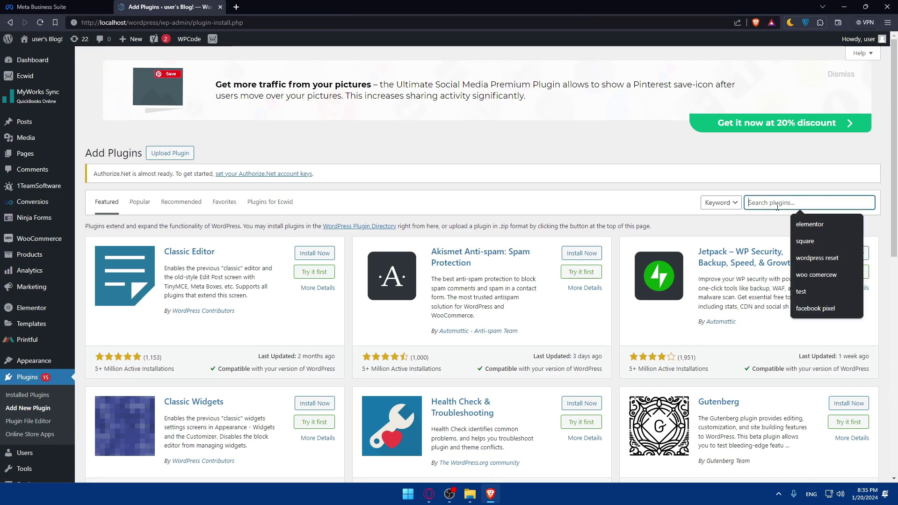
type("facebook ")
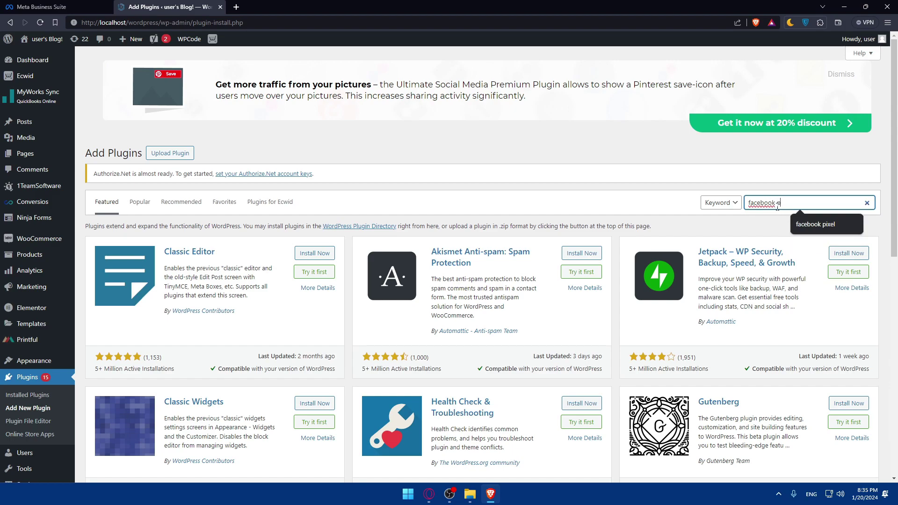
type("pixel")
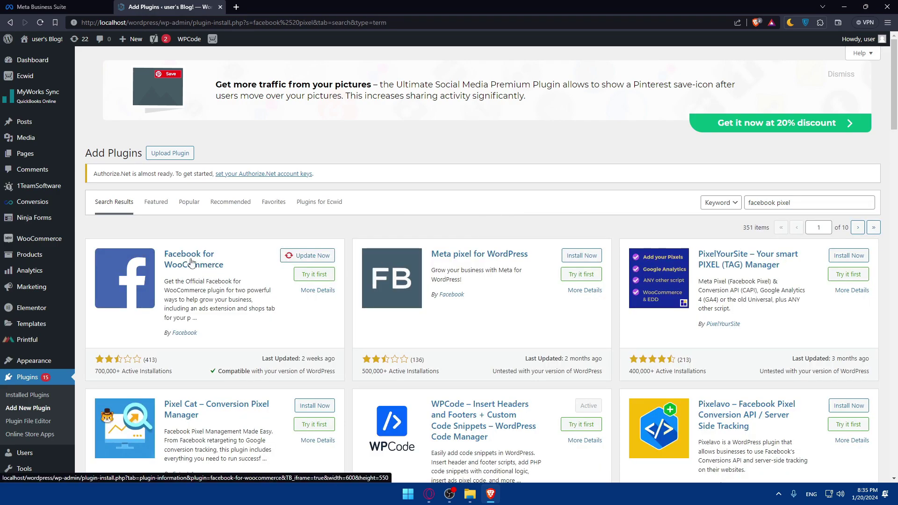
scroll(760, 293, "down", 2)
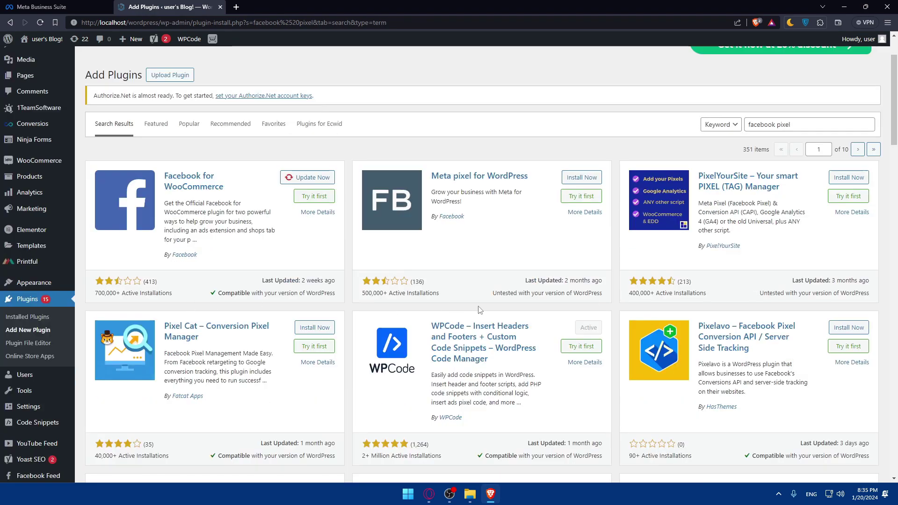
scroll(501, 311, "down", 2)
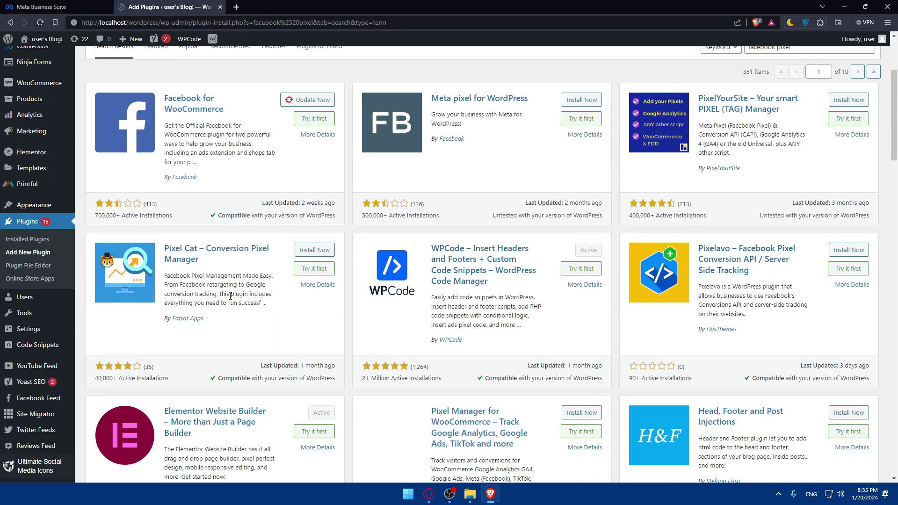
scroll(230, 296, "up", 4)
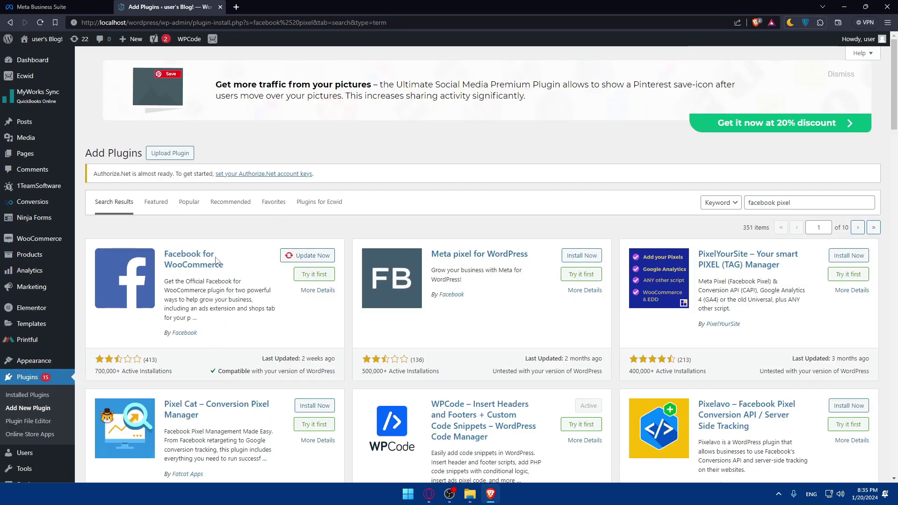
Review Facebook for WooCommerce's installation notes, changelog and reviews.
left_click(195, 257)
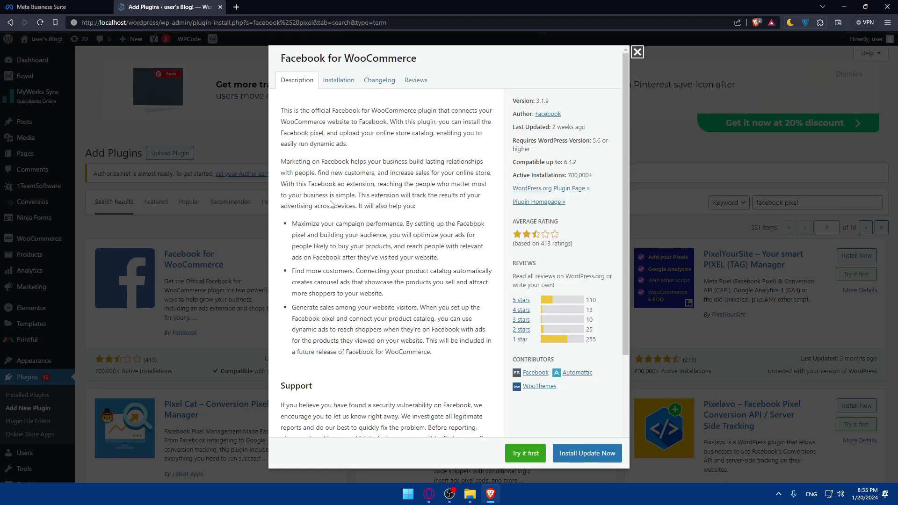
left_click(330, 83)
left_click(377, 83)
left_click(411, 89)
left_click(637, 52)
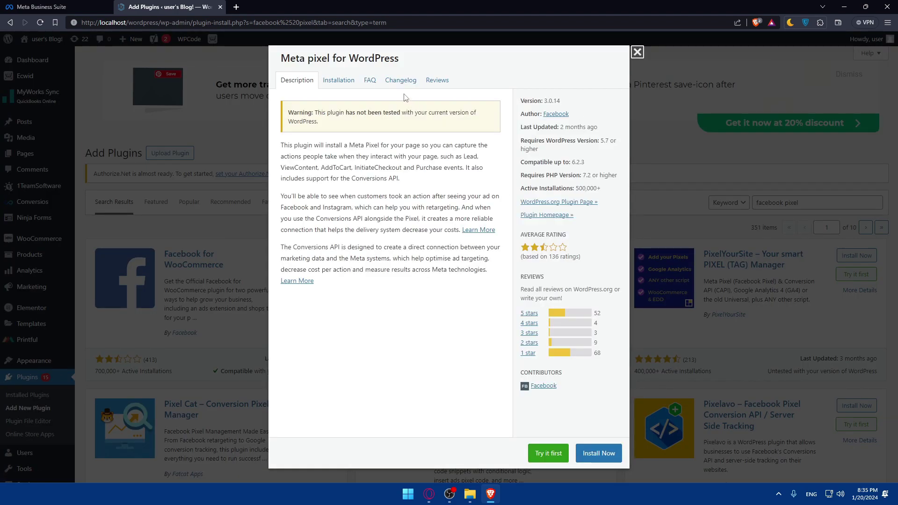
Review Meta pixel's installation, FAQ, changelog and reviews, then install Meta pixel for WordPress.
left_click(334, 84)
left_click(372, 84)
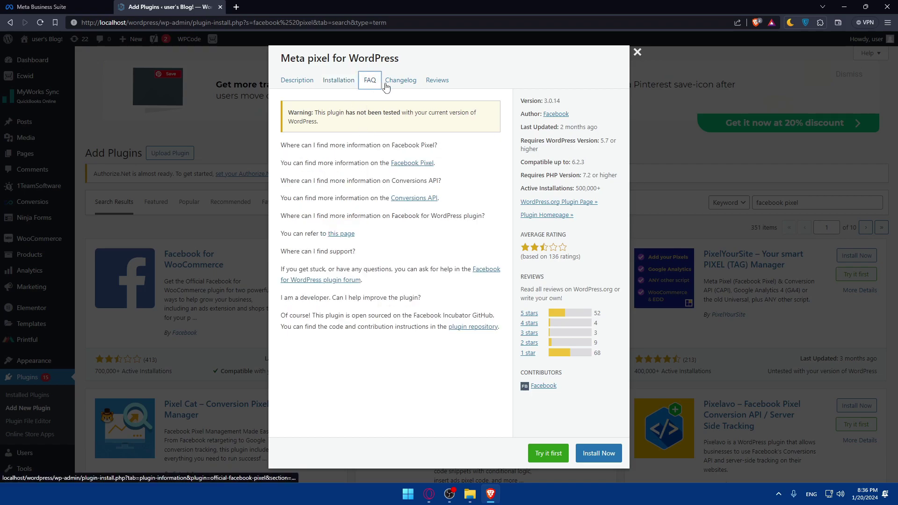
left_click(390, 85)
left_click(437, 81)
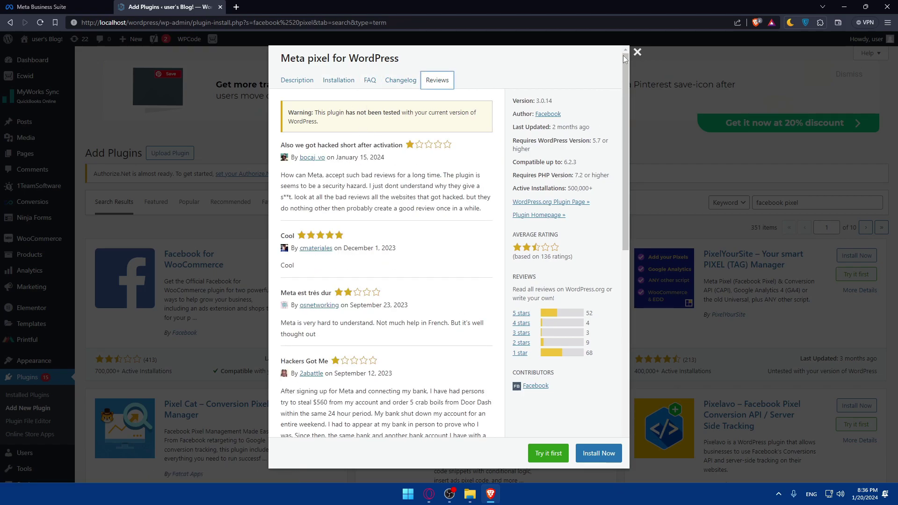
left_click(637, 52)
left_click(576, 256)
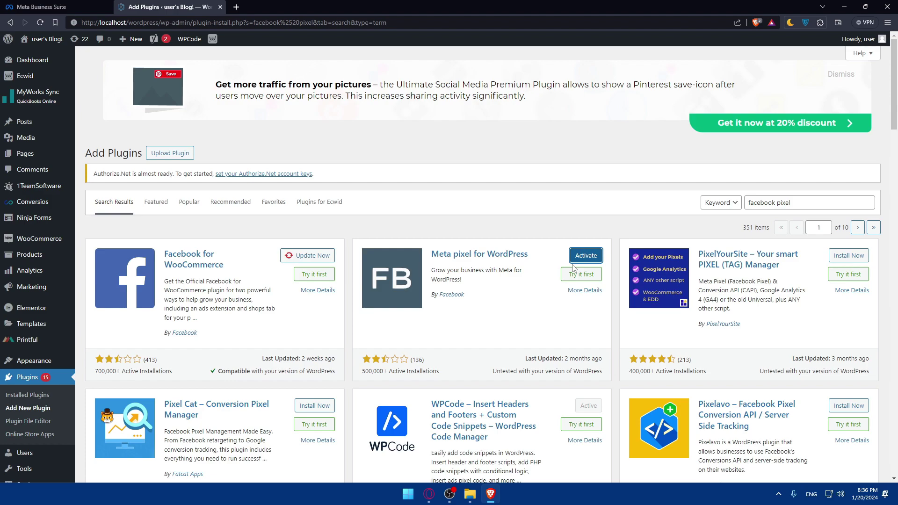
scroll(638, 366, "down", 2)
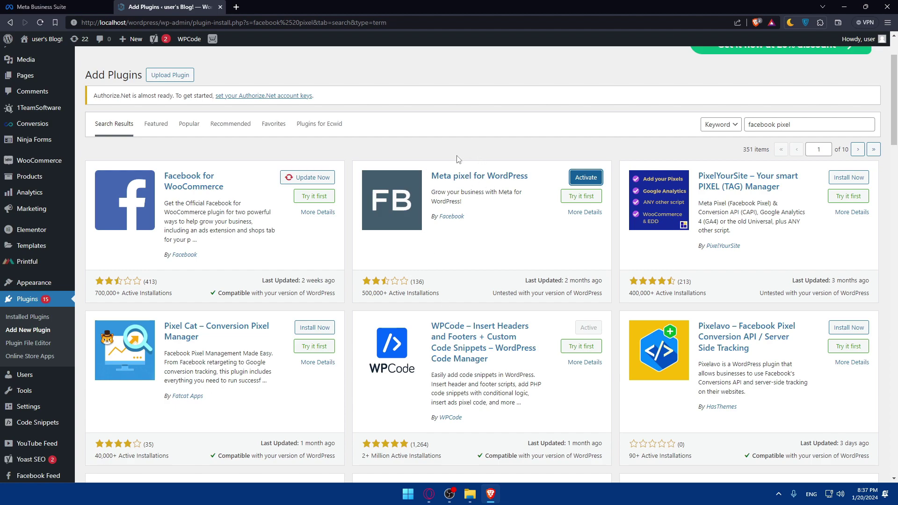
Activate Meta pixel for WordPress and filter the installed plugins list by 'meta'.
left_click(586, 180)
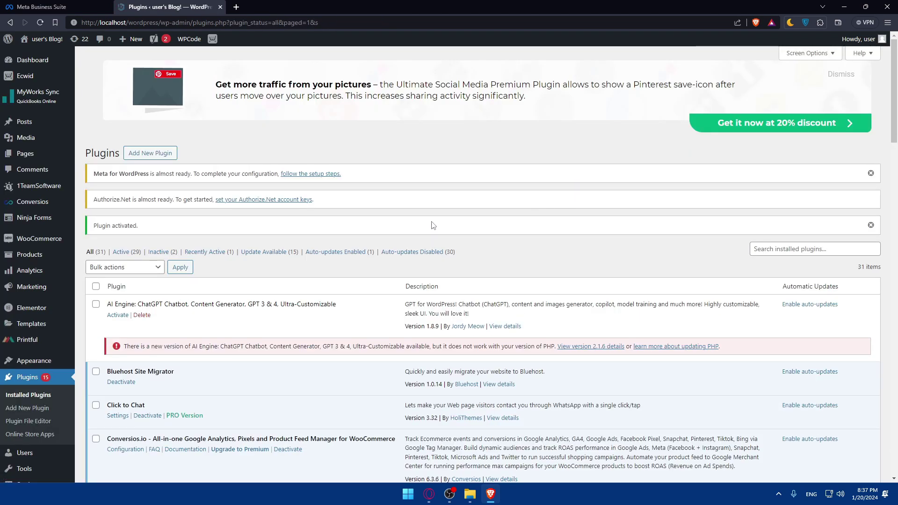
left_click(798, 250)
type("meta")
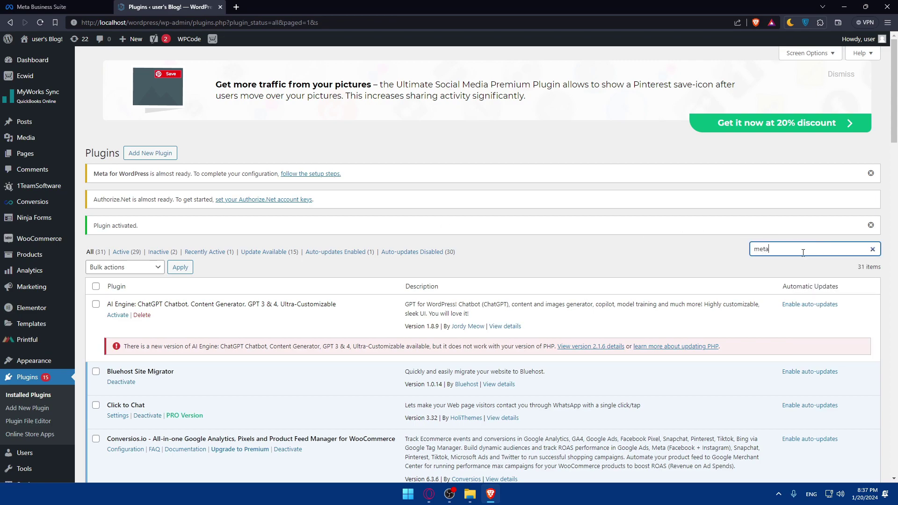
scroll(269, 335, "down", 2)
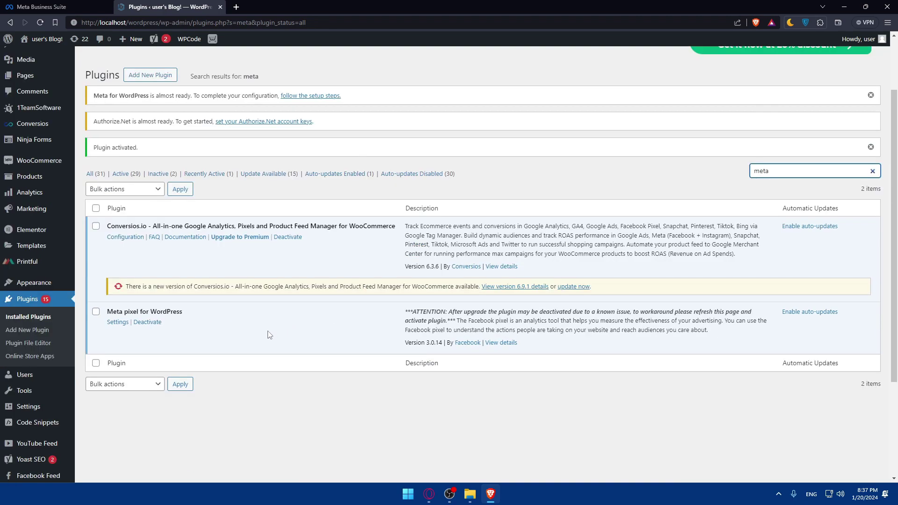
From Meta pixel Settings, start the Facebook connection and continue with the signed-in account.
left_click(117, 322)
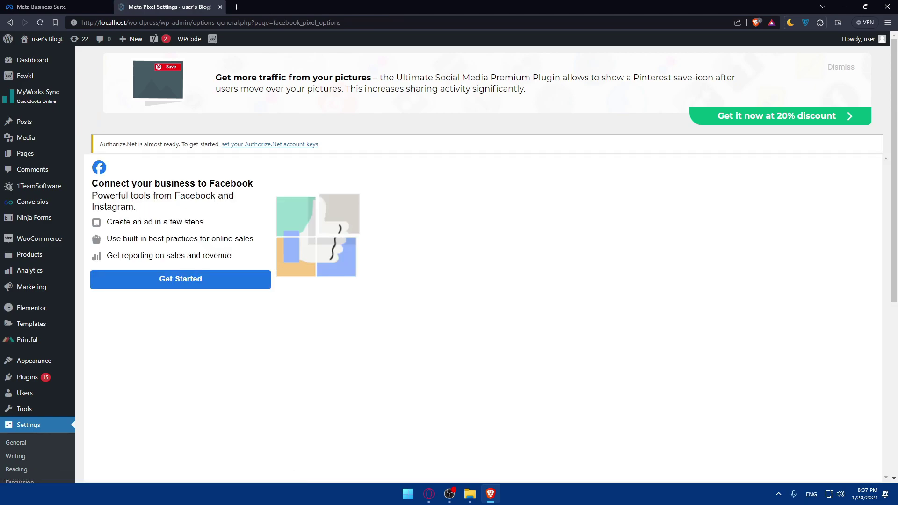
left_click(157, 280)
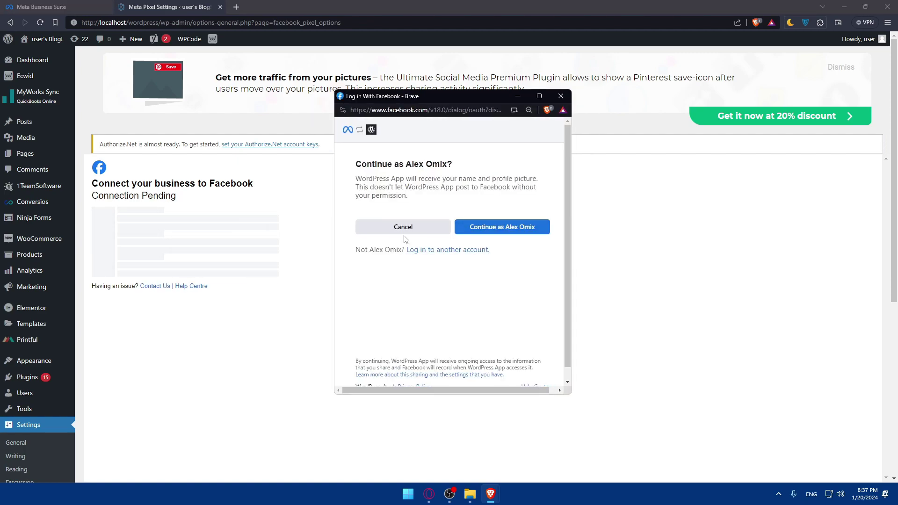
left_click(491, 231)
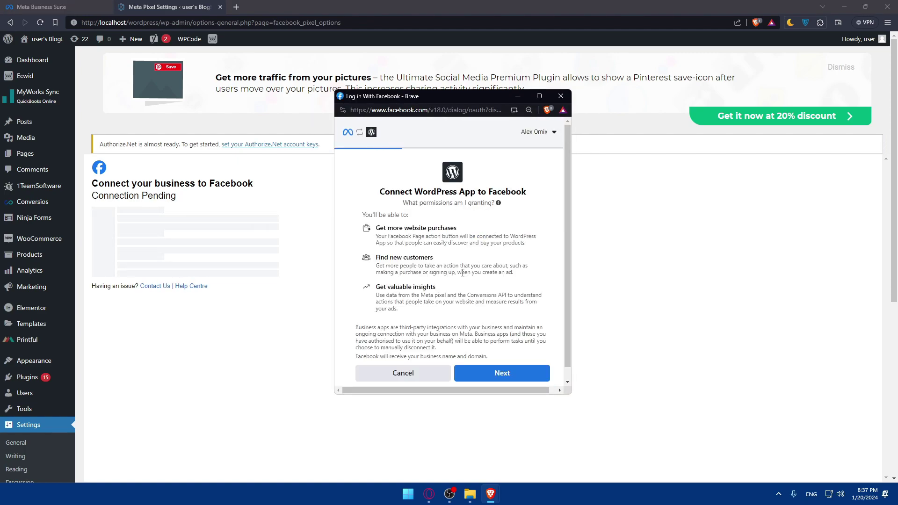
scroll(407, 212, "down", 1)
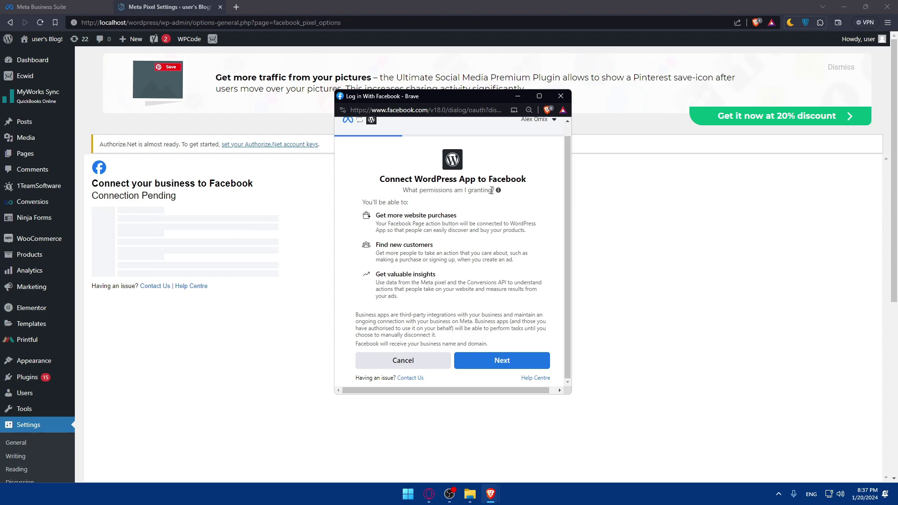
Accept the permissions and replace the business name with Test Tester, then submit.
left_click(498, 363)
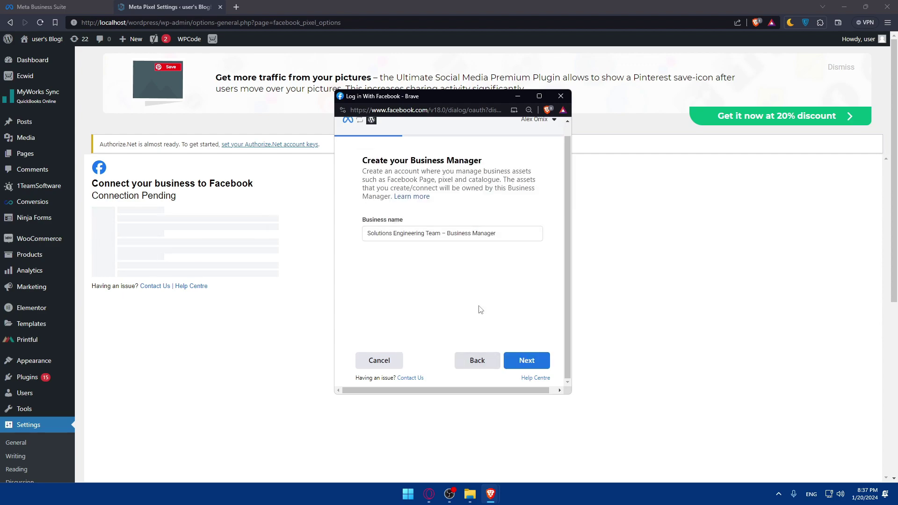
left_click(402, 233)
key("End")
key("ctrl+shift+Left")
key("ctrl+a")
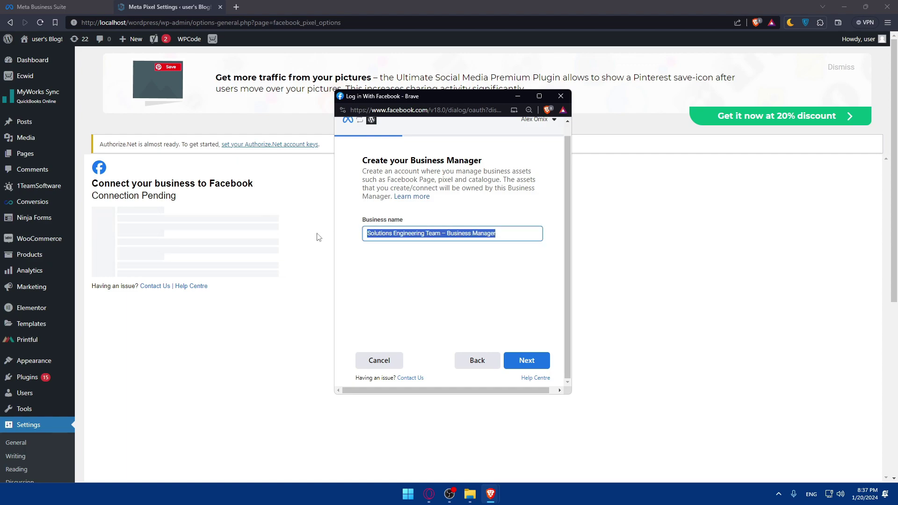
type("Test Tester")
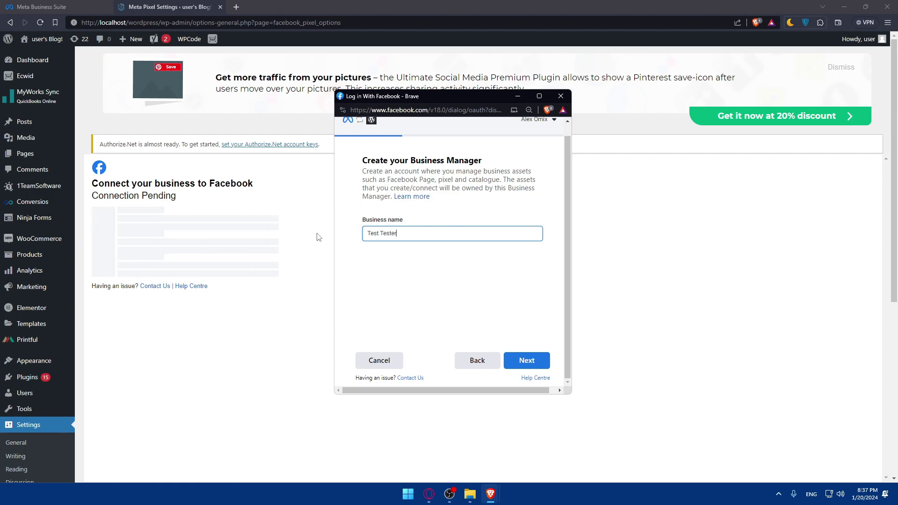
left_click(526, 361)
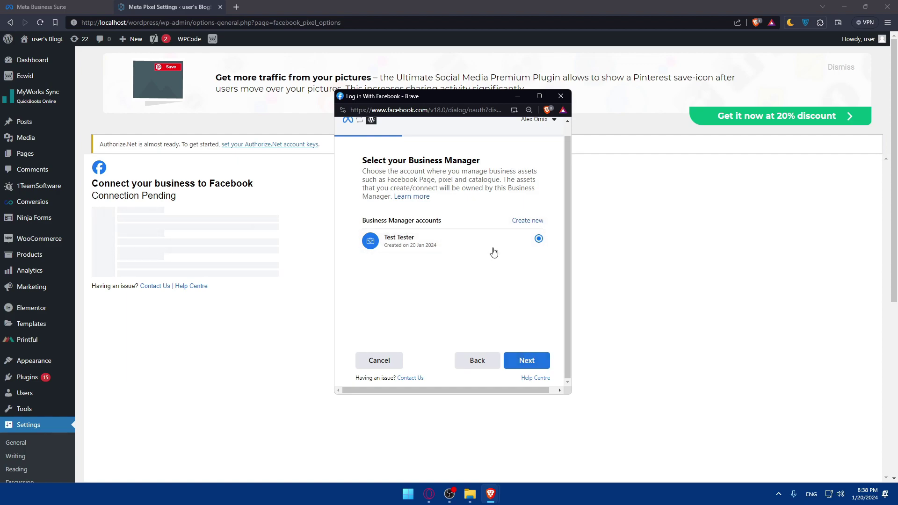
Advance to Confirm settings and submit, hitting an error on the Solutions Engineering Team page.
left_click(527, 363)
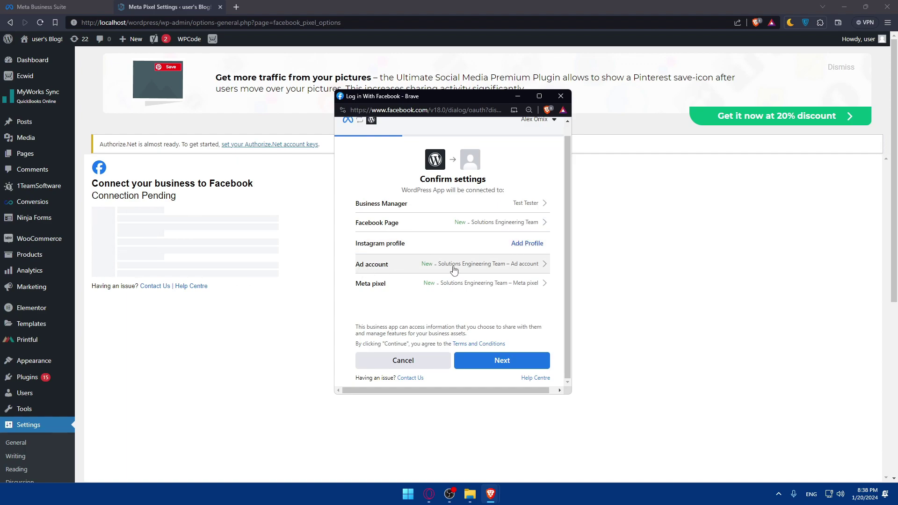
left_click(509, 361)
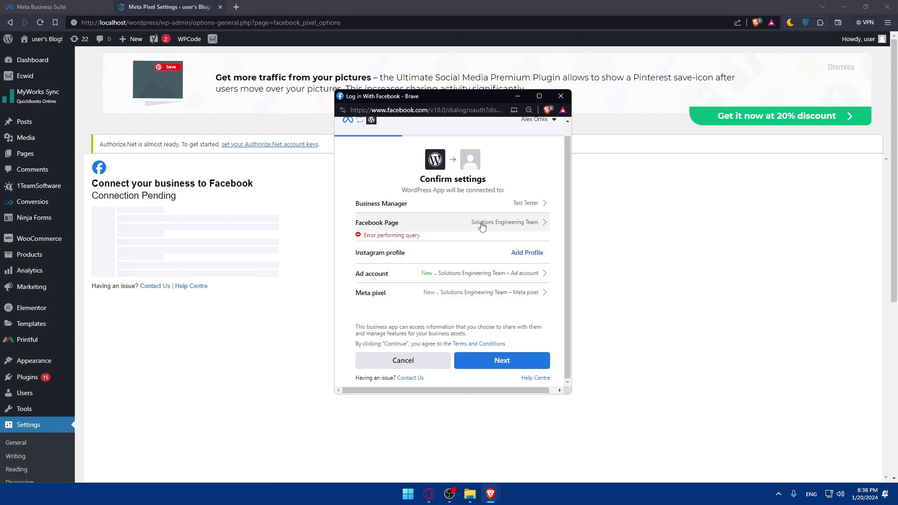
Check the Facebook Page options, find both pages not eligible, and cancel the login window.
left_click(504, 228)
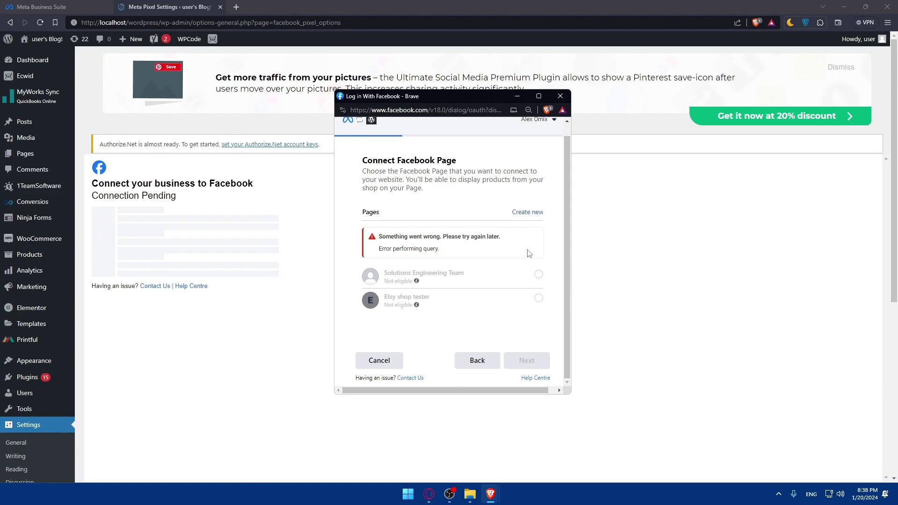
mouse_move(416, 305)
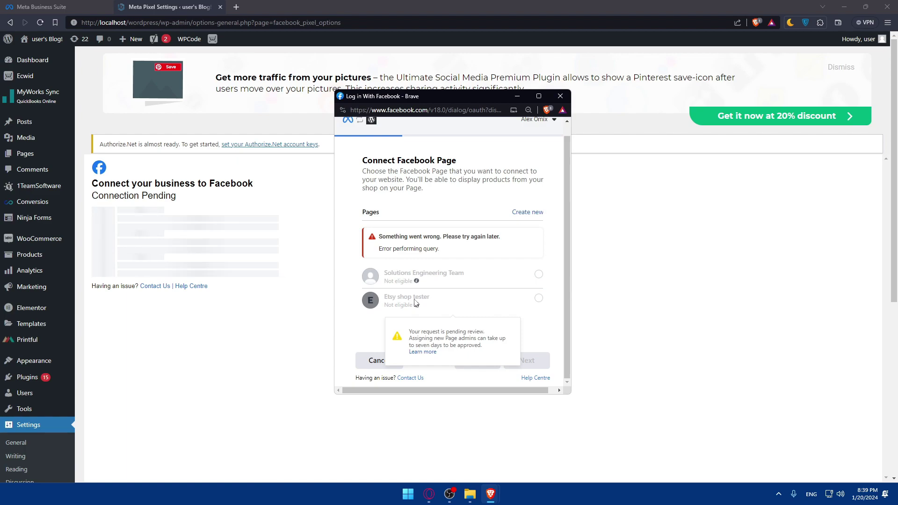
left_click(391, 360)
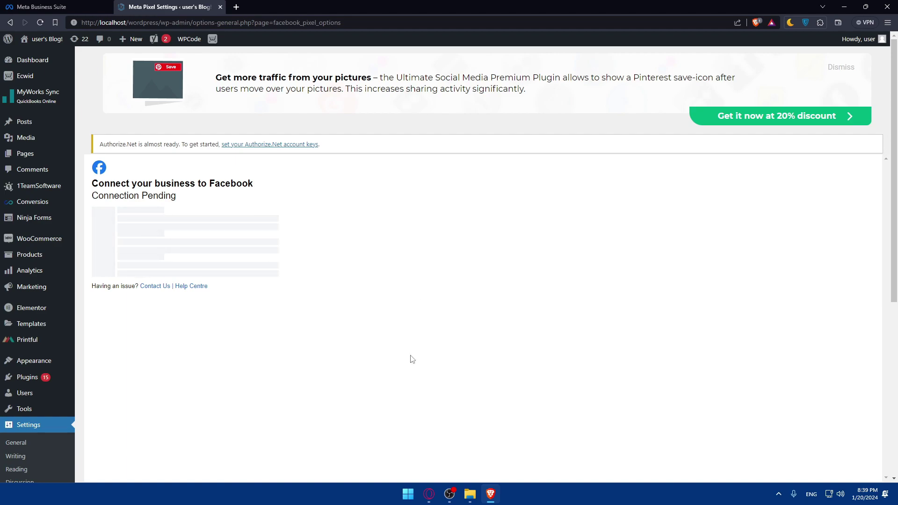
Reload the settings, rerun Get Started with the logged-in account, and reach the Facebook Page choice.
left_click(41, 22)
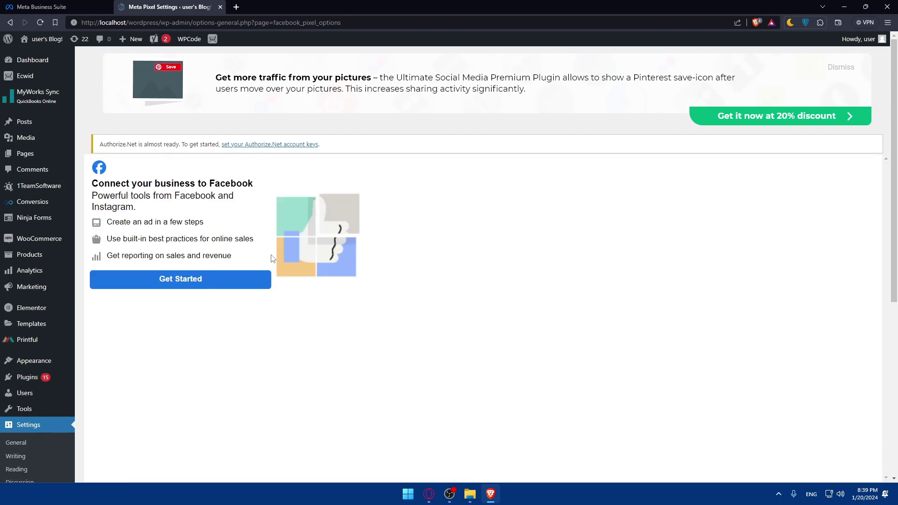
left_click(234, 281)
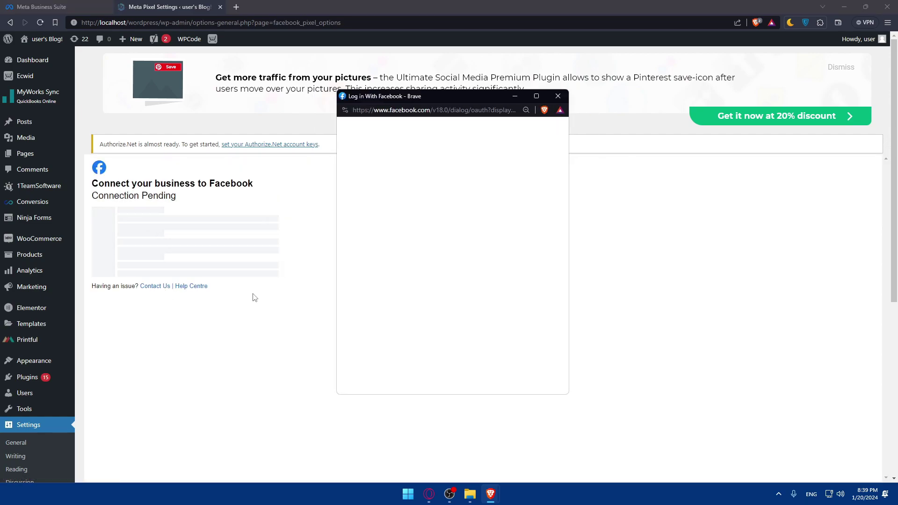
left_click(481, 234)
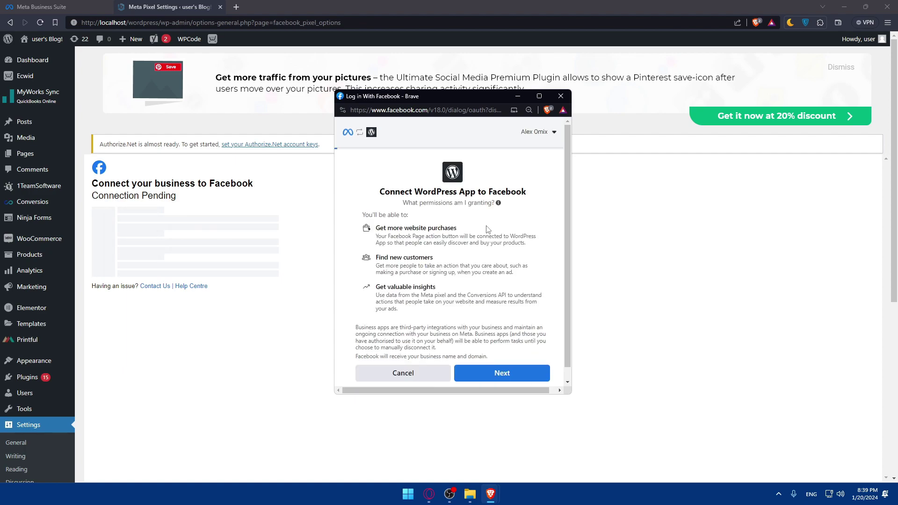
left_click(481, 380)
left_click(482, 376)
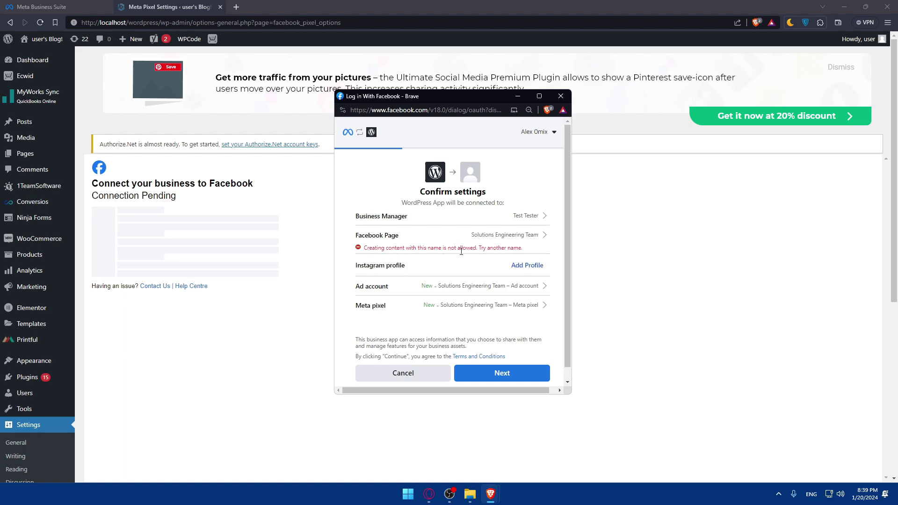
left_click(500, 241)
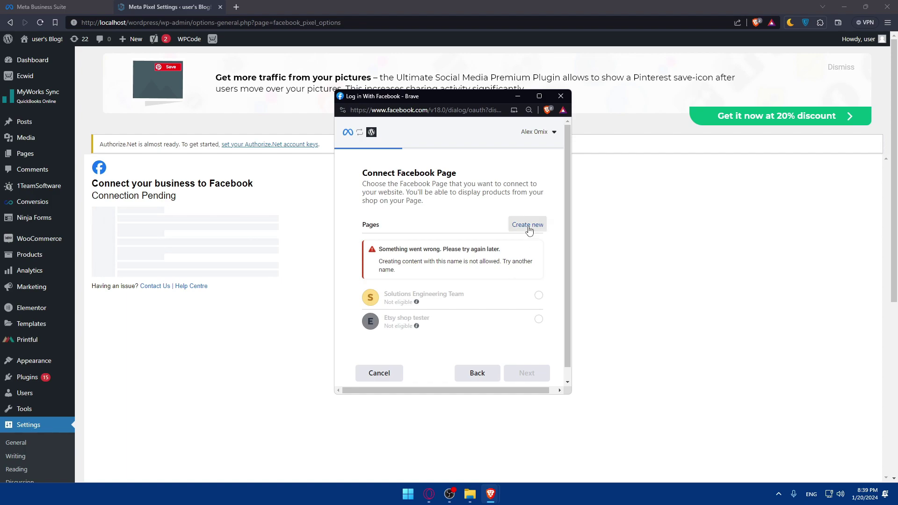
Try creating a new Facebook Page named 'test tester'.
left_click(528, 225)
left_click(444, 262)
left_click_drag(460, 264, 305, 265)
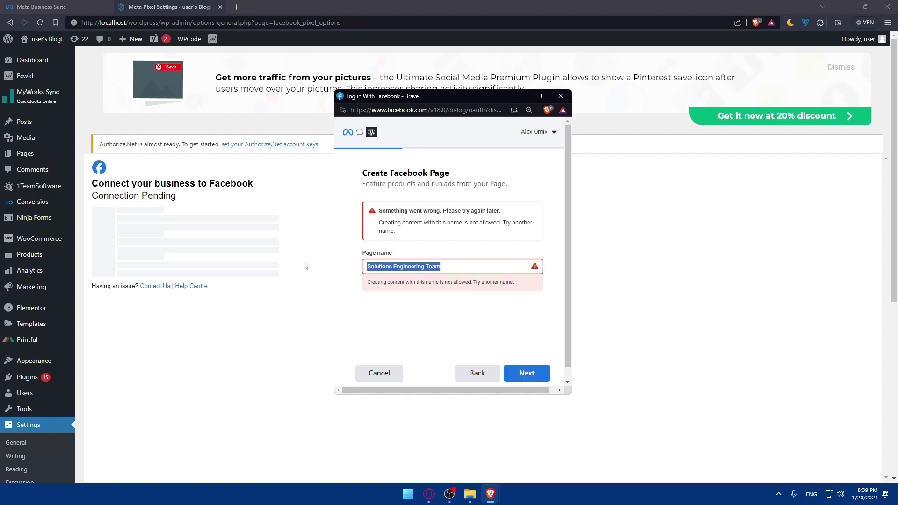
type("test t")
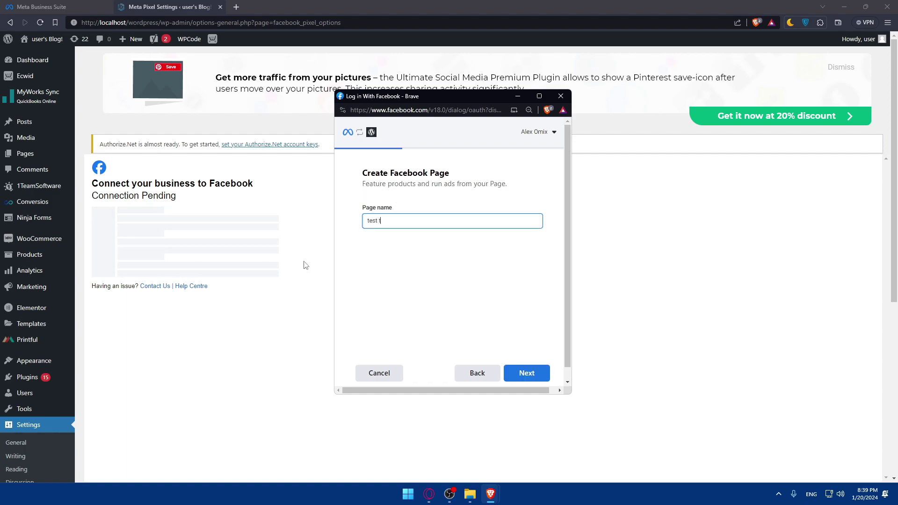
type("ester")
left_click(521, 372)
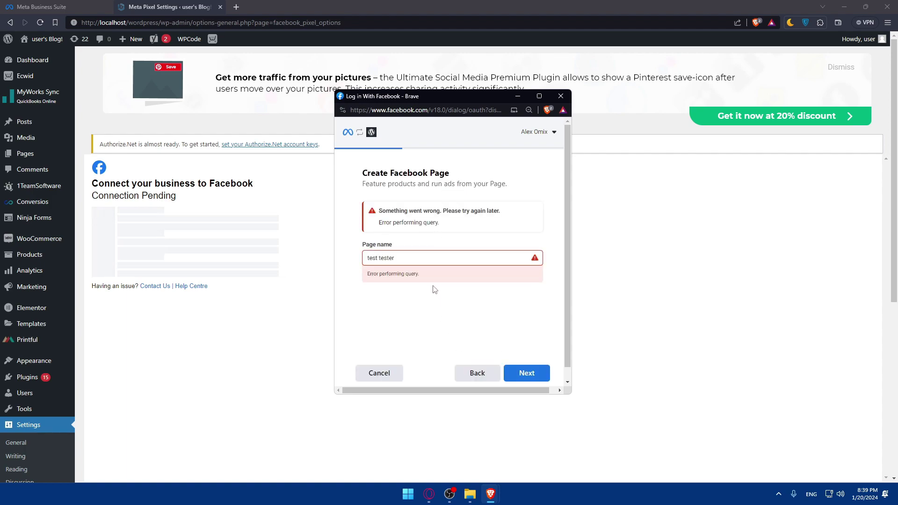
Retry with the page name 'test tester0', then back out to Confirm settings.
left_click(415, 258)
type("0685")
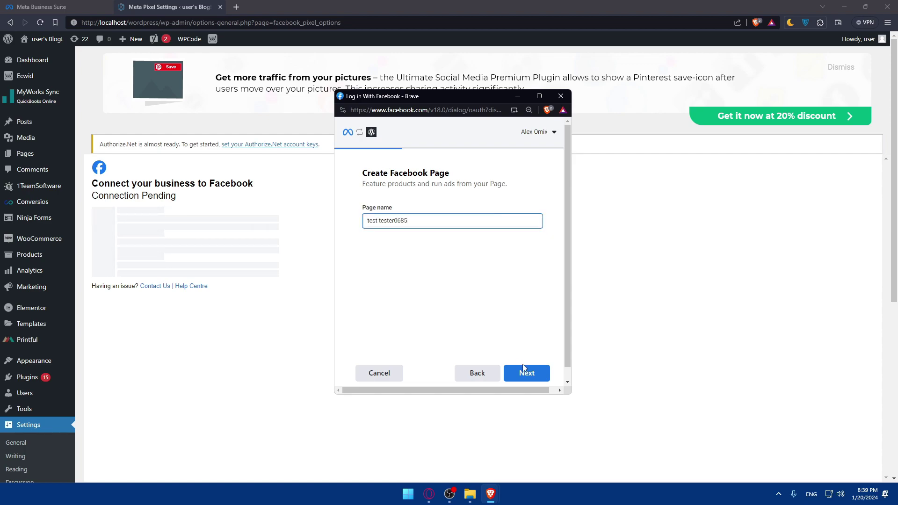
left_click(524, 370)
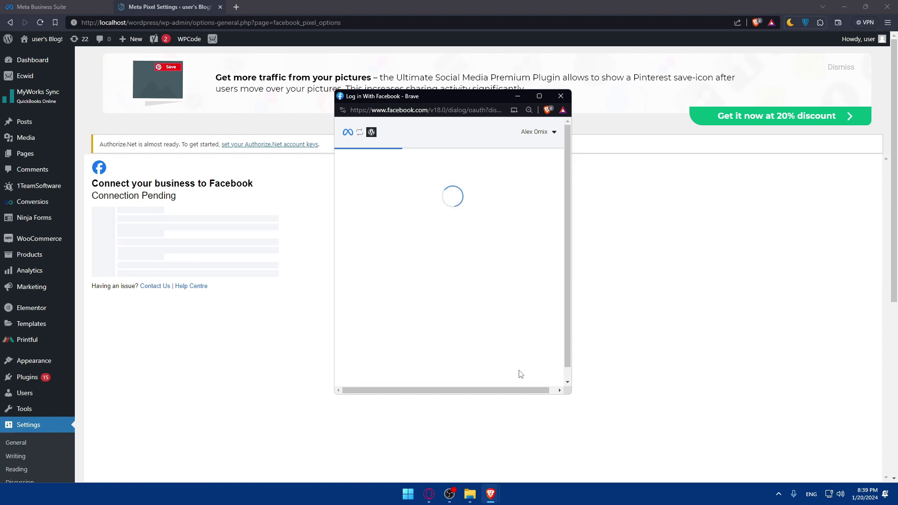
left_click(489, 373)
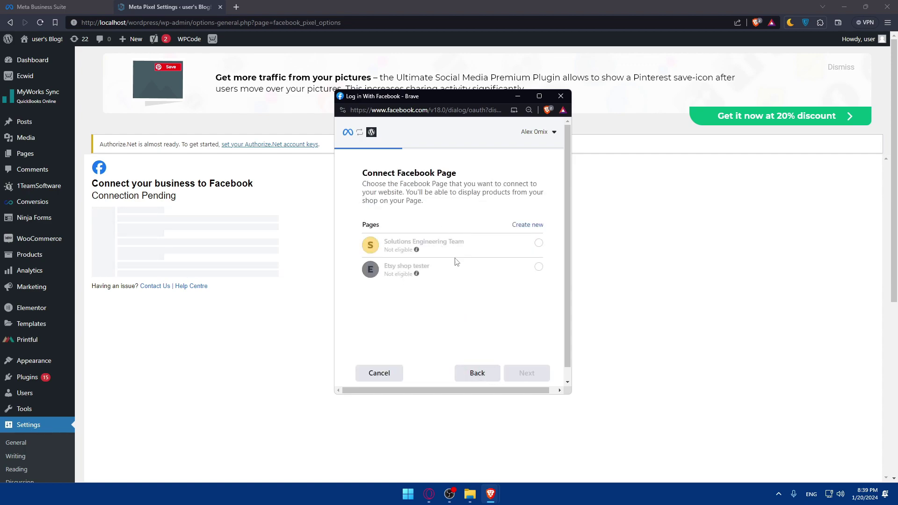
mouse_move(419, 276)
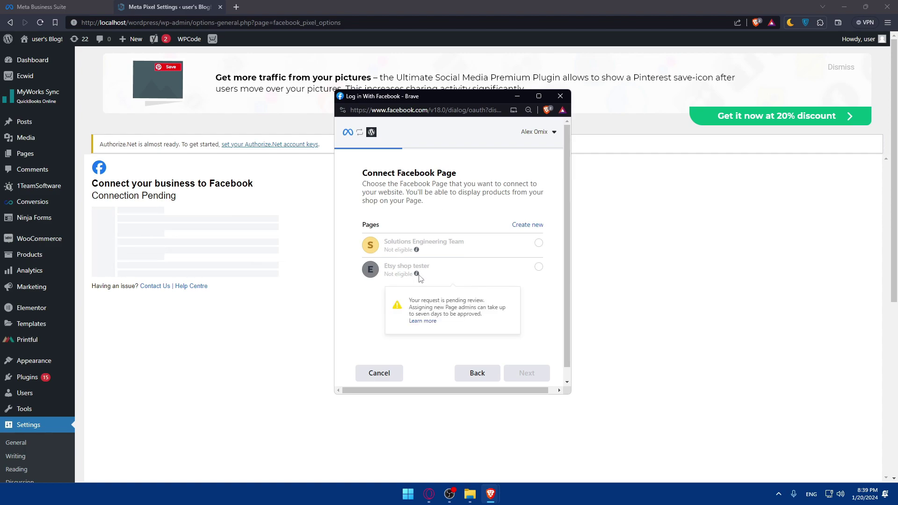
left_click(461, 373)
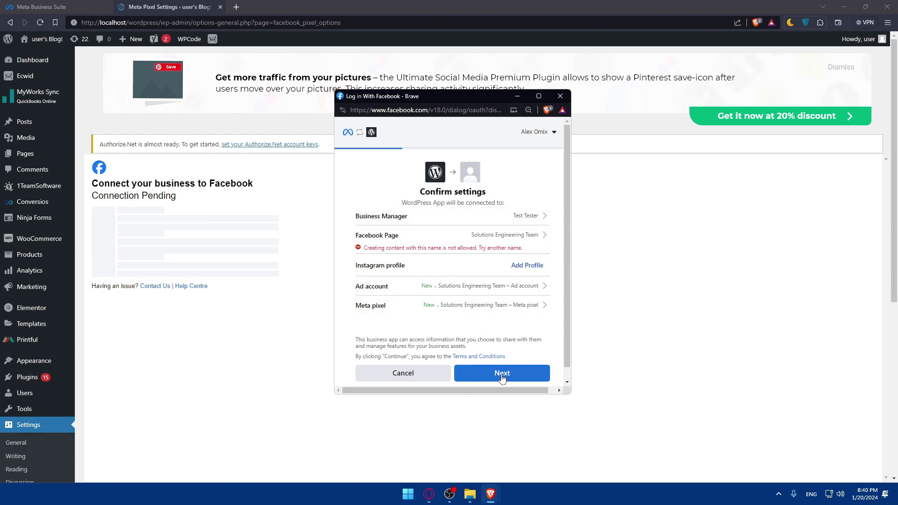
Close the Log in With Facebook popup window.
left_click(560, 96)
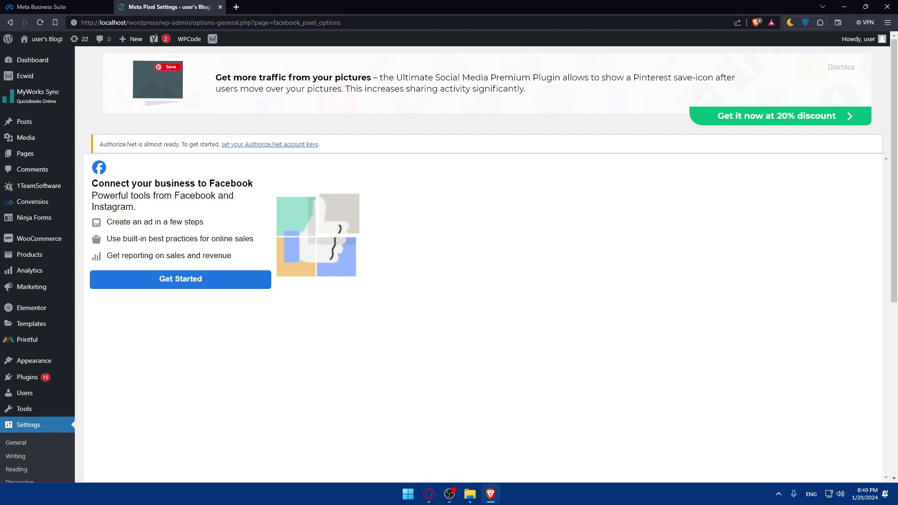
Close the Meta Business Suite and Meta Pixel Settings tabs, leaving one blank new tab.
left_click(65, 7)
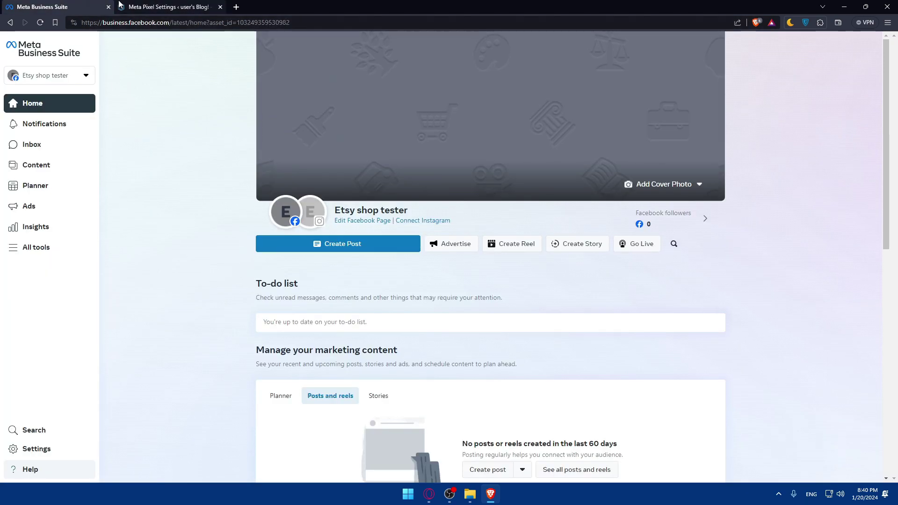
left_click(164, 4)
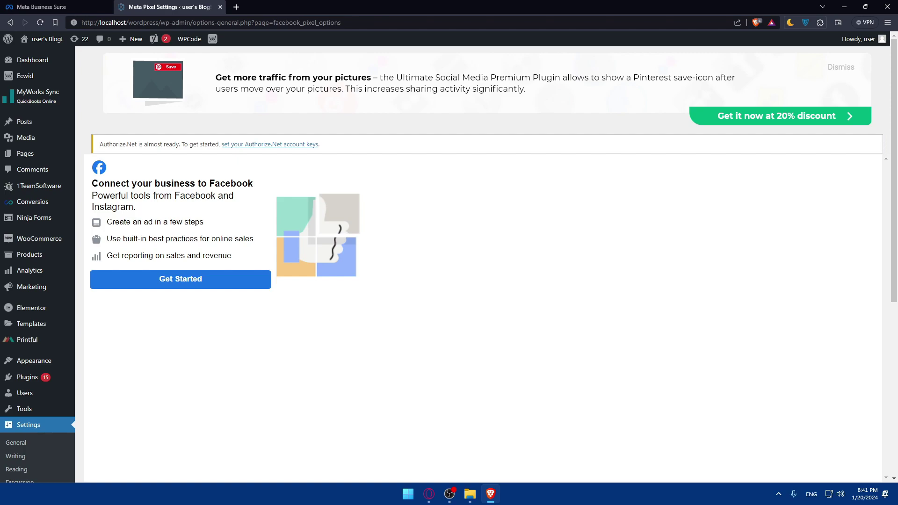
left_click(108, 7)
left_click(123, 7)
left_click(105, 7)
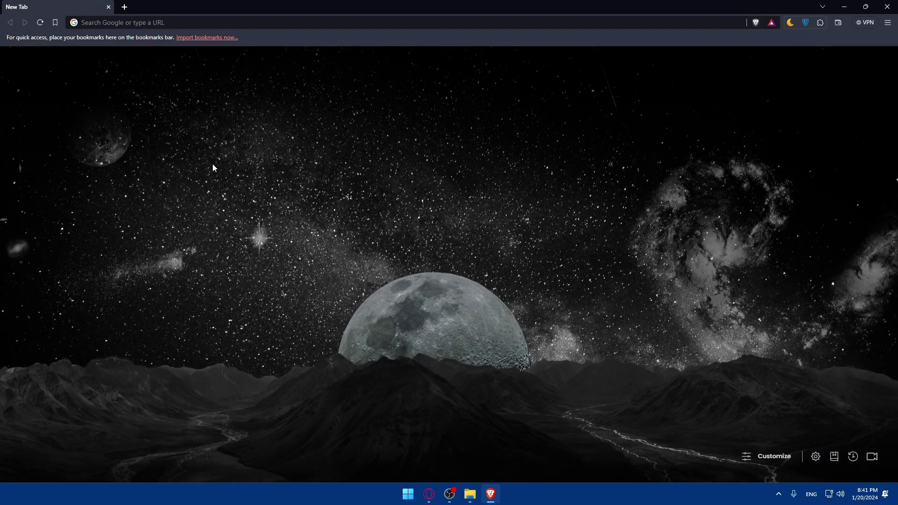